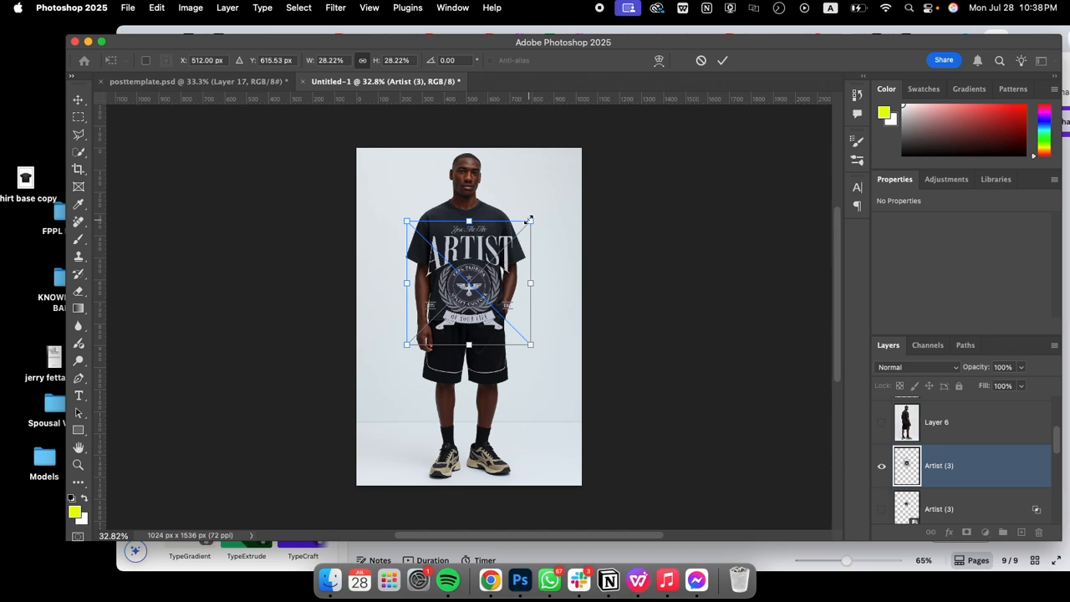
Step: Commit the placed ARTIST graphic and move it up onto the chest of the model's T-shirt
key("Return")
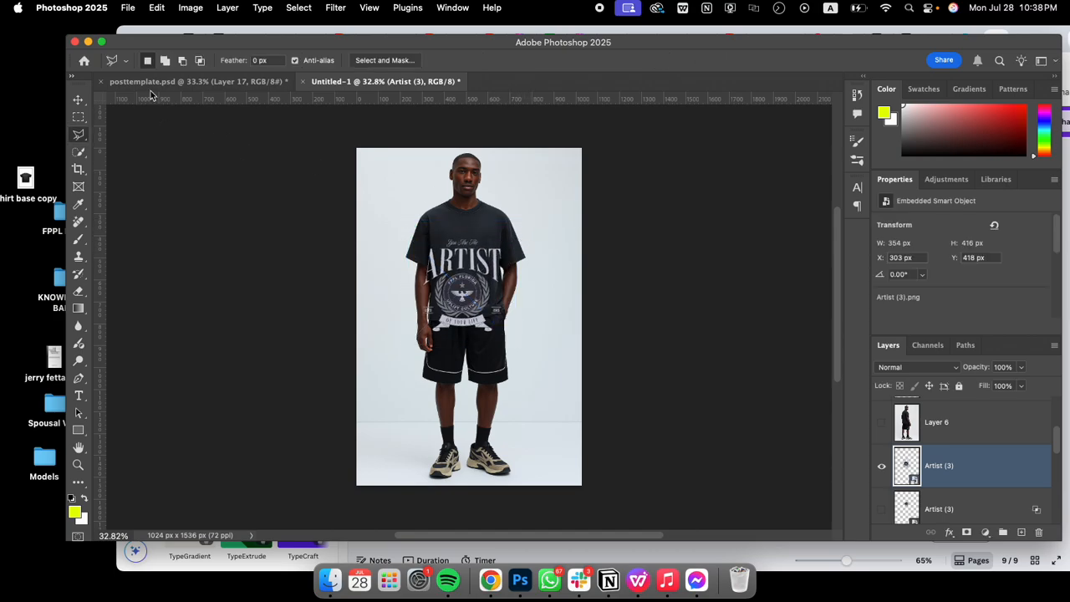
left_click_drag(461, 265, 469, 236)
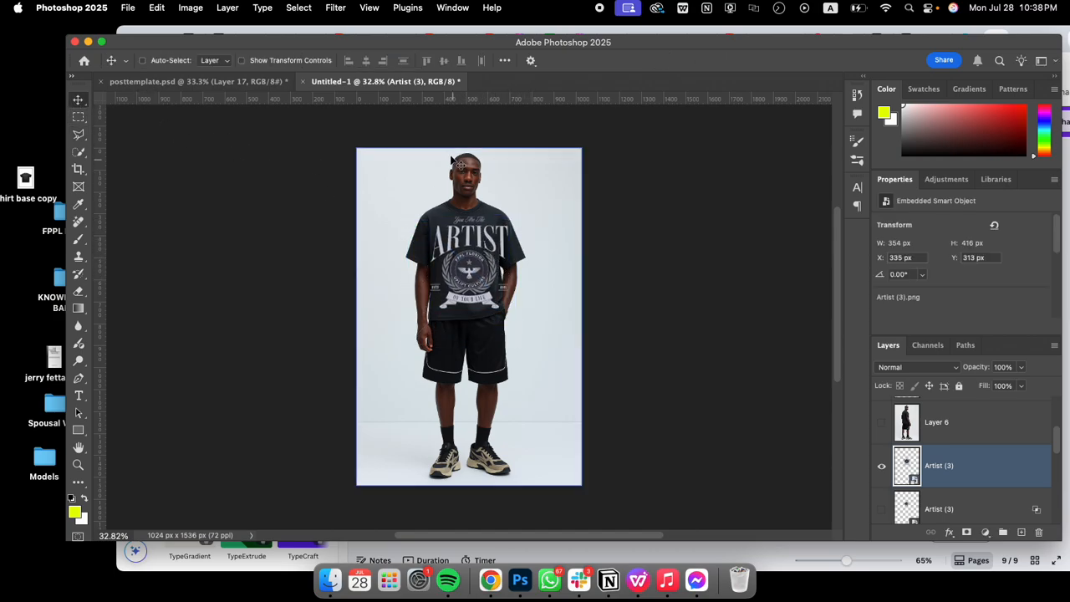
Step: Scale the ARTIST graphic to about 17% with Free Transform, centre it on the shirt's chest and rotate it very slightly
left_click(157, 8)
mouse_move(179, 333)
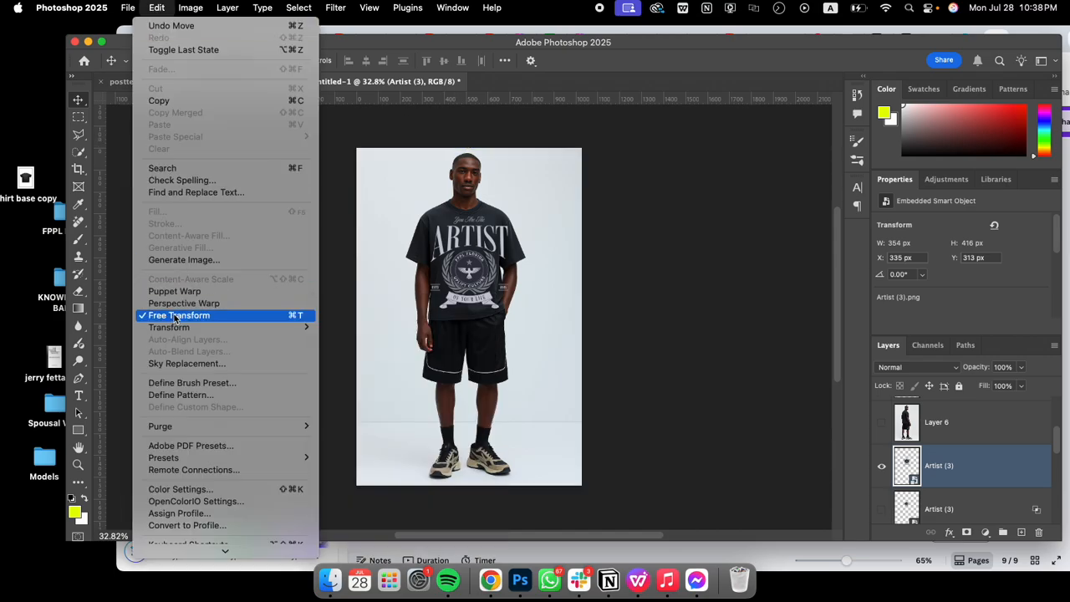
left_click(175, 316)
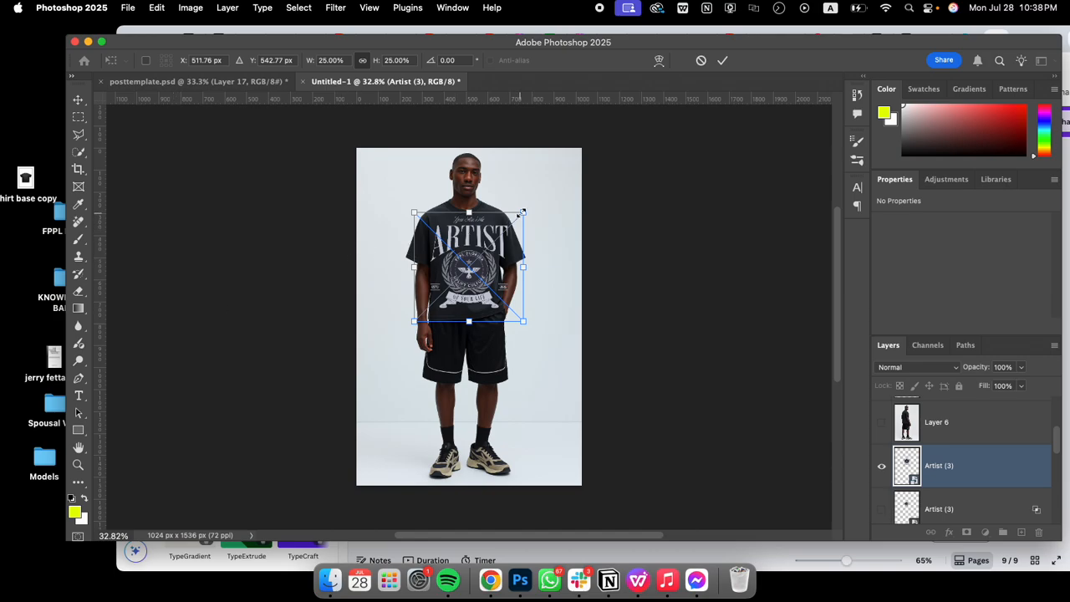
left_click_drag(522, 211, 488, 249)
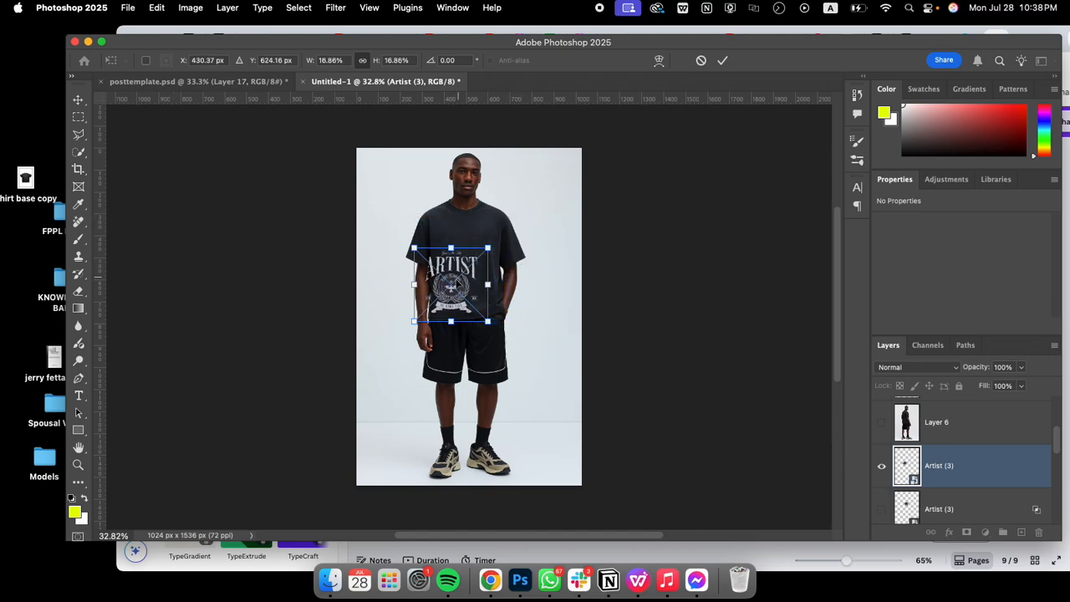
left_click_drag(453, 289, 474, 253)
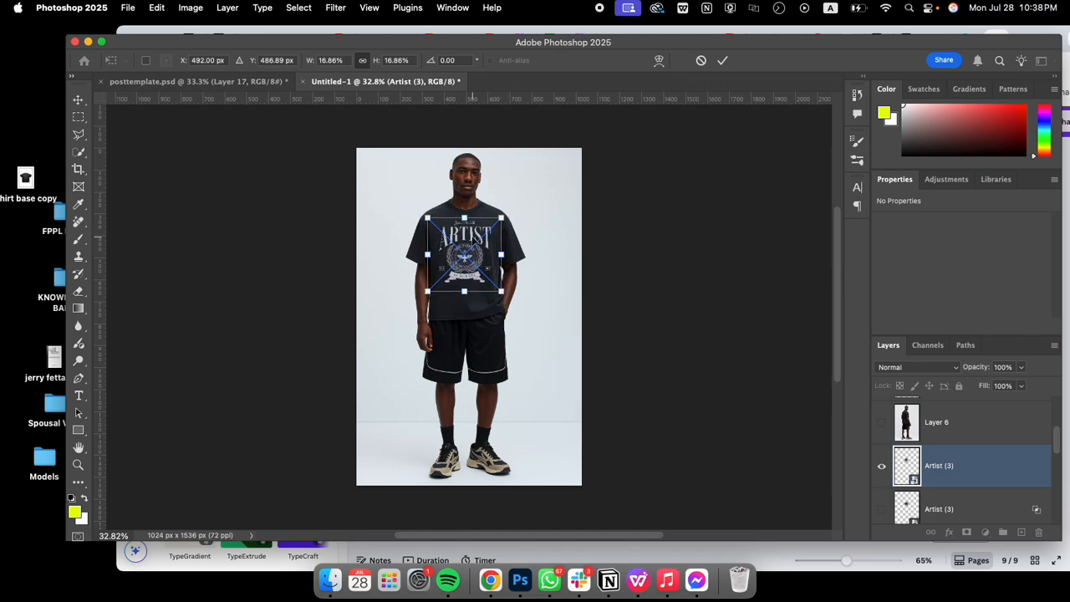
left_click_drag(508, 304, 507, 305)
mouse_move(508, 307)
left_mouse_down()
mouse_move(520, 301)
mouse_move(514, 315)
left_mouse_up()
key("Return")
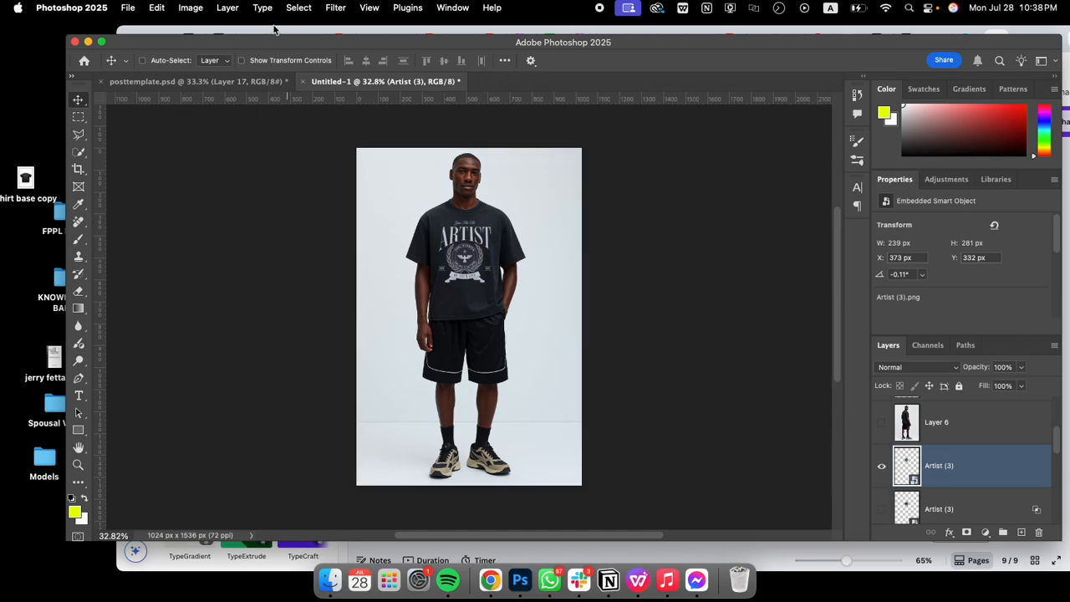
Step: Warp the ARTIST graphic by pulling its corners outward to follow the shirt, and commit the warp
left_click(156, 7)
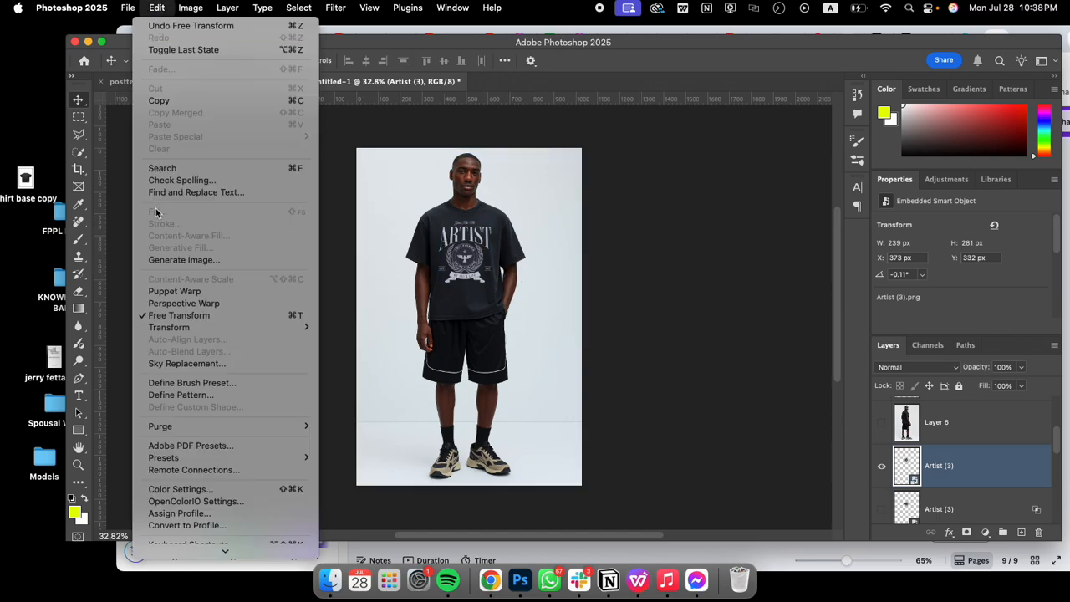
mouse_move(234, 327)
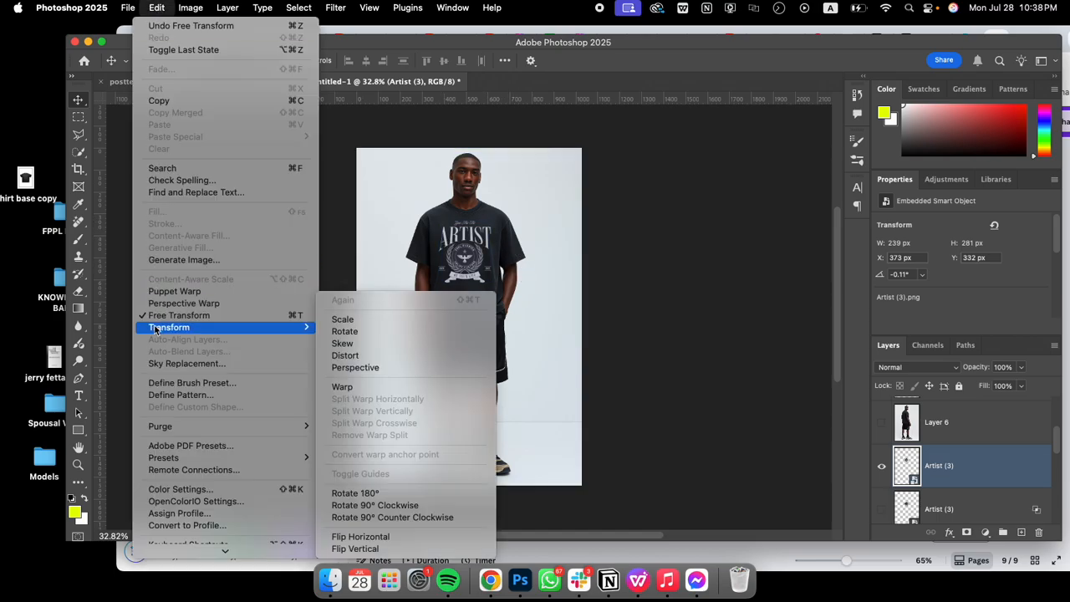
left_click(351, 386)
left_click_drag(433, 226, 431, 220)
left_click_drag(499, 226, 478, 251)
left_click_drag(499, 292, 432, 257)
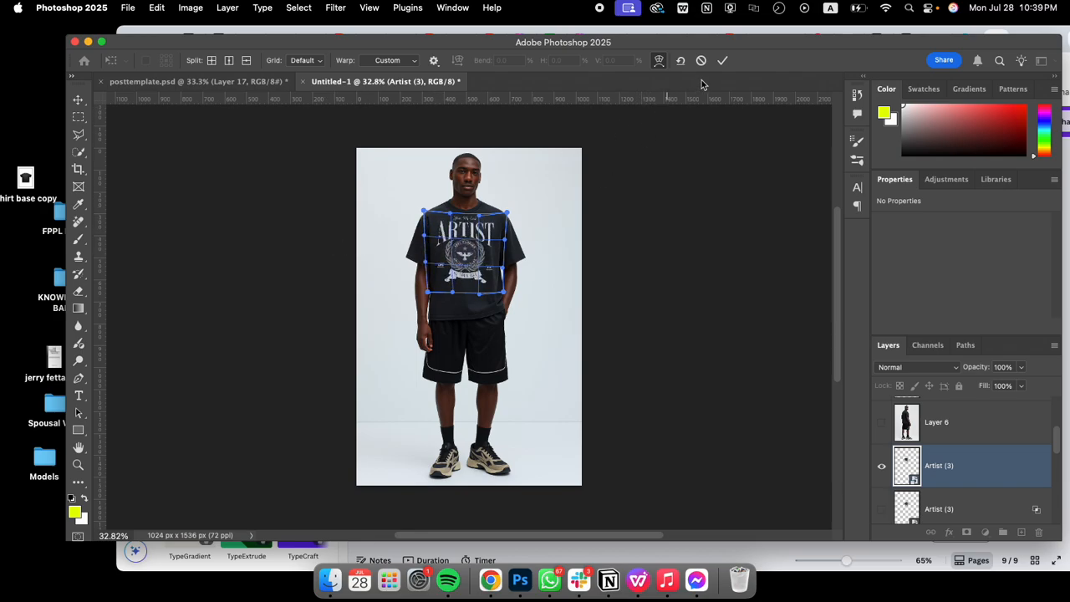
left_click(722, 60)
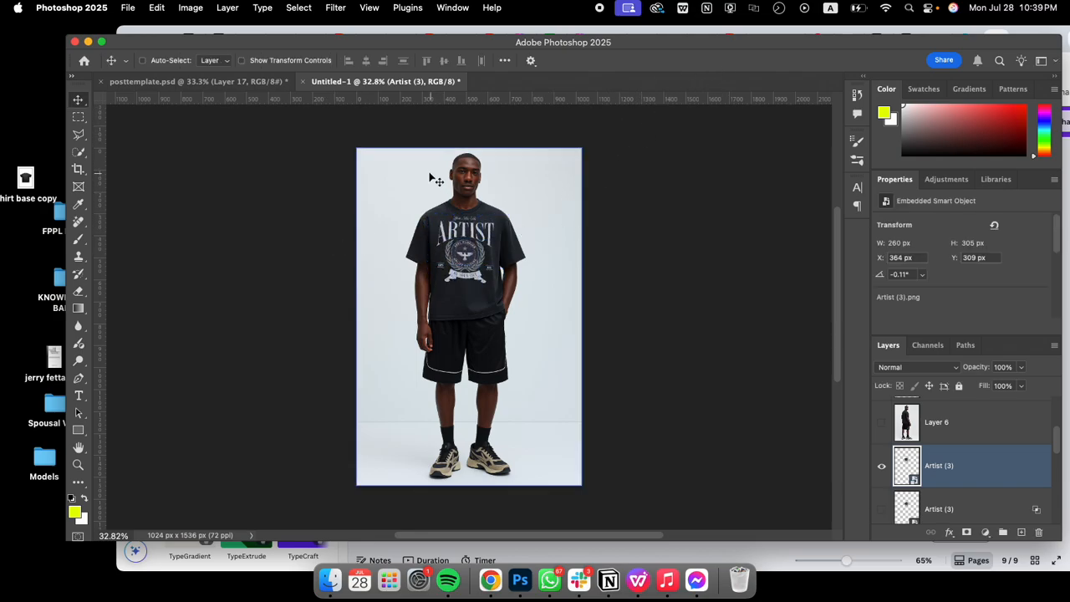
Step: Undo the warp and the previous scaling of the ARTIST graphic
left_click(157, 9)
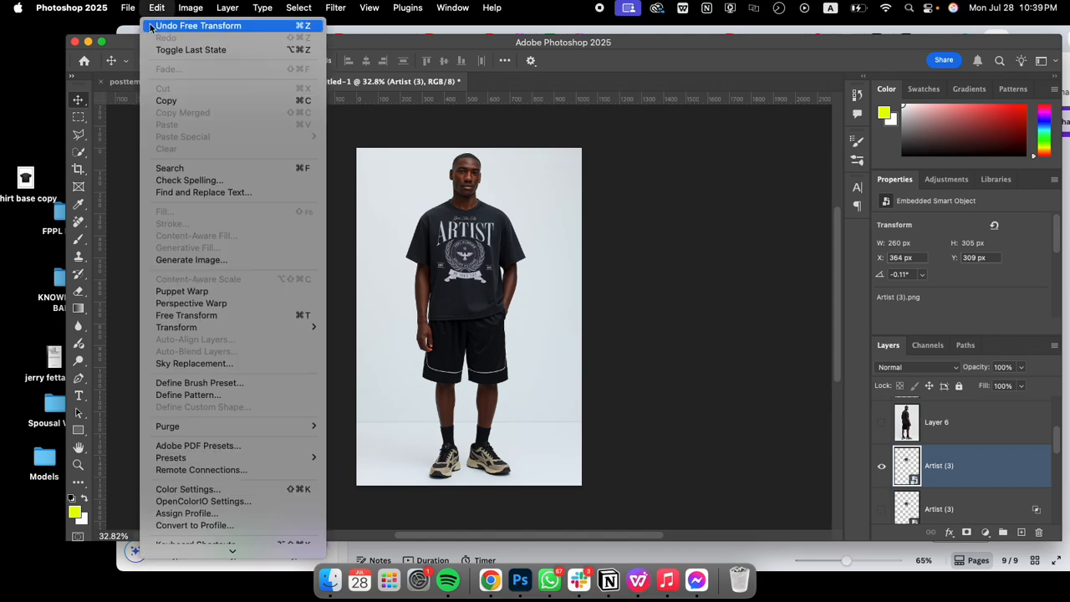
left_click(155, 26)
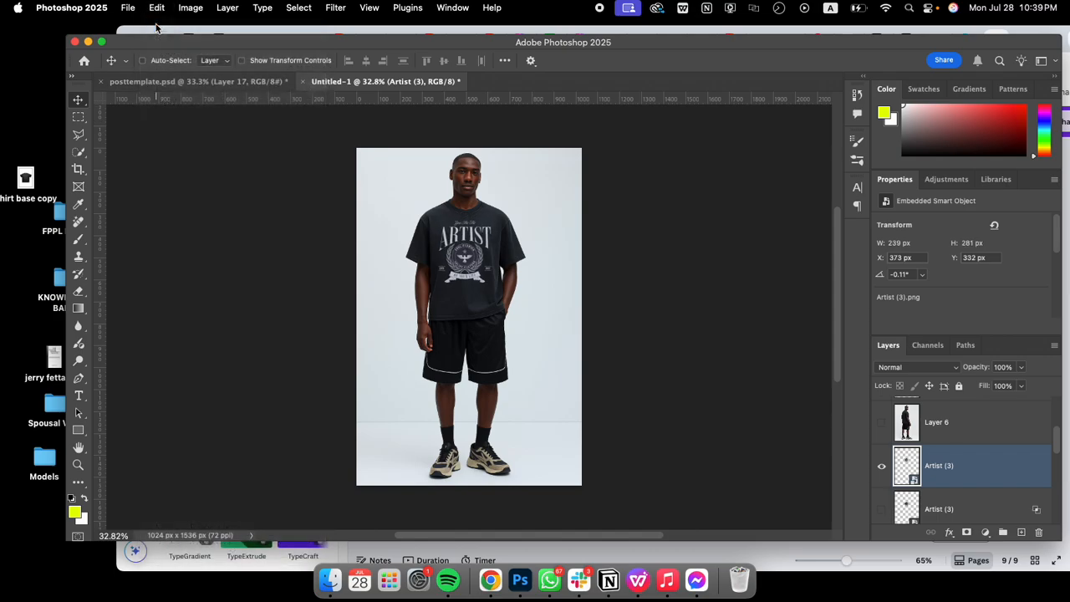
left_click(158, 6)
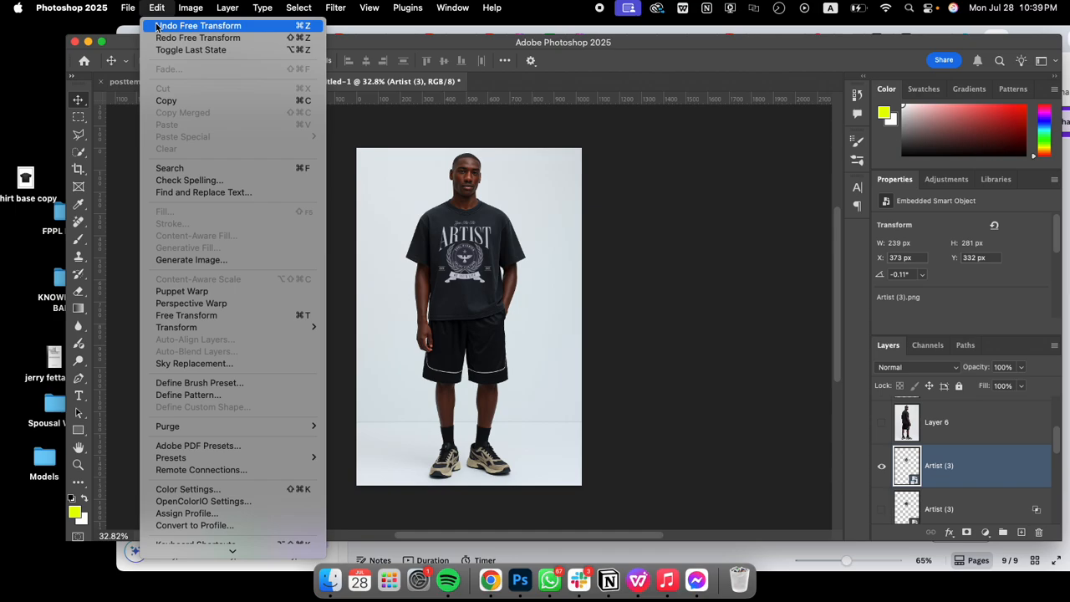
left_click(155, 25)
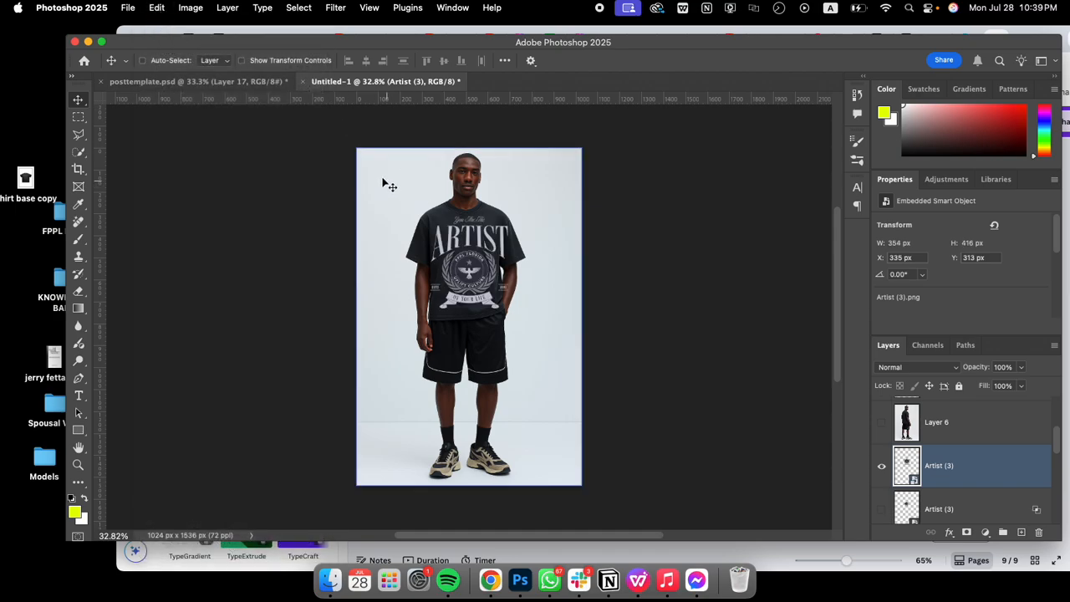
Step: Scale the ARTIST graphic to about 19% with Free Transform and position it centrally on the shirt's chest
left_click(158, 7)
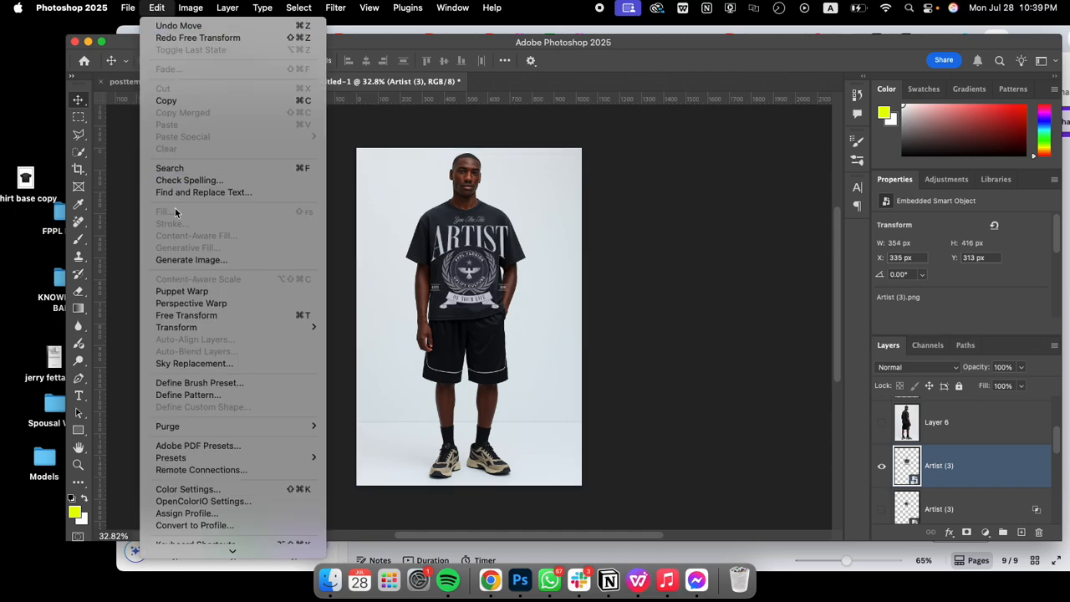
left_click(205, 318)
left_click_drag(523, 213, 498, 239)
left_click_drag(476, 278, 486, 258)
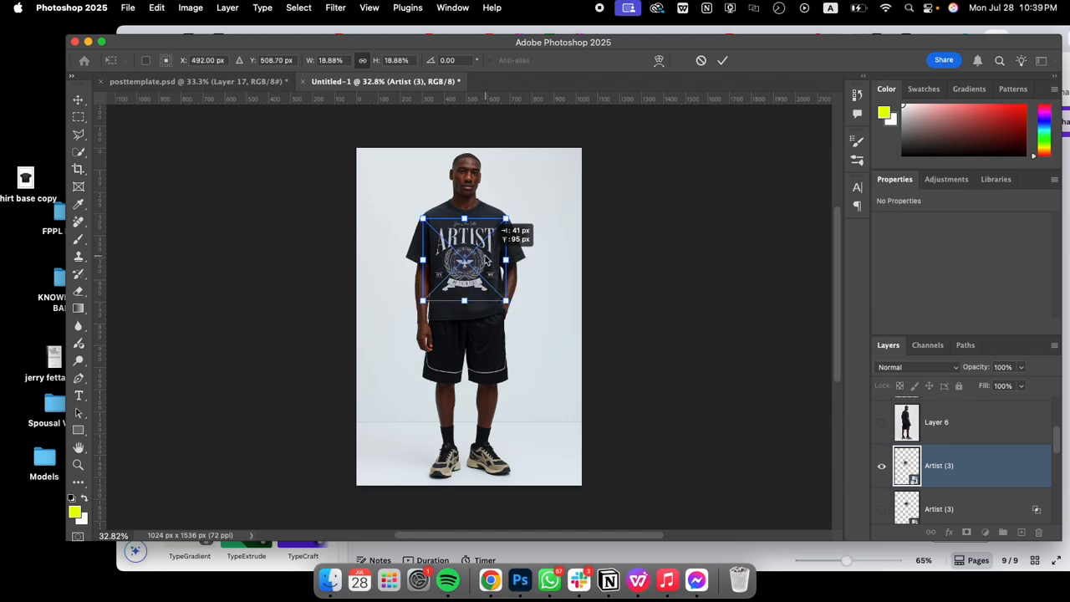
key("Return")
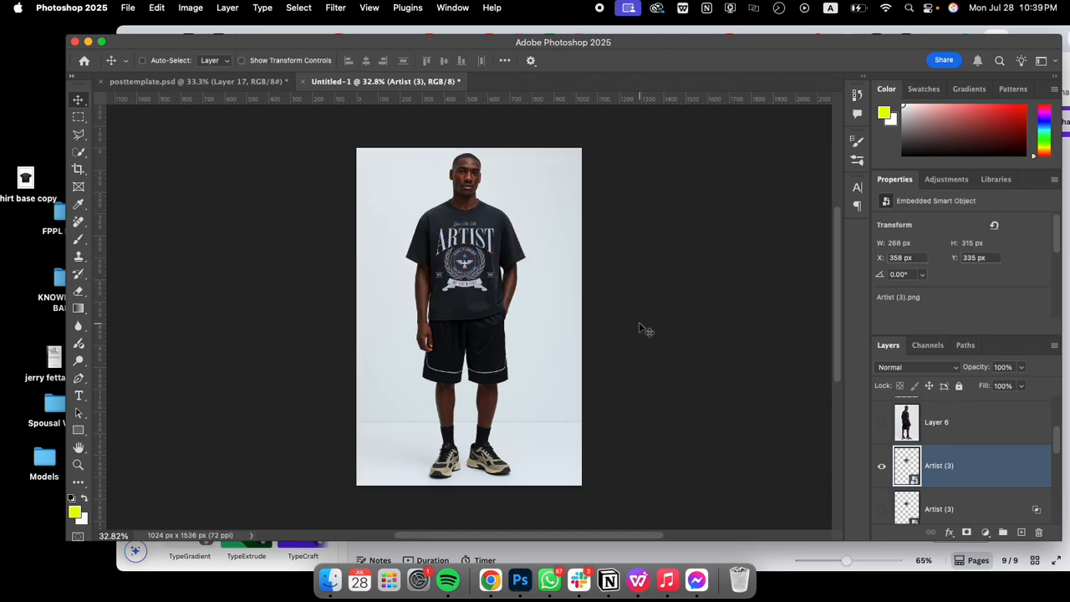
Step: Nudge the ARTIST graphic up by 16 px on the shirt
key("Up")
key("Up")
key("Up")
key("Up")
key("Up")
key("Up")
key("Up")
key("Up")
key("Up")
key("Up")
key("Up")
key("Up")
key("Up")
key("Up")
key("Up")
key("Up")
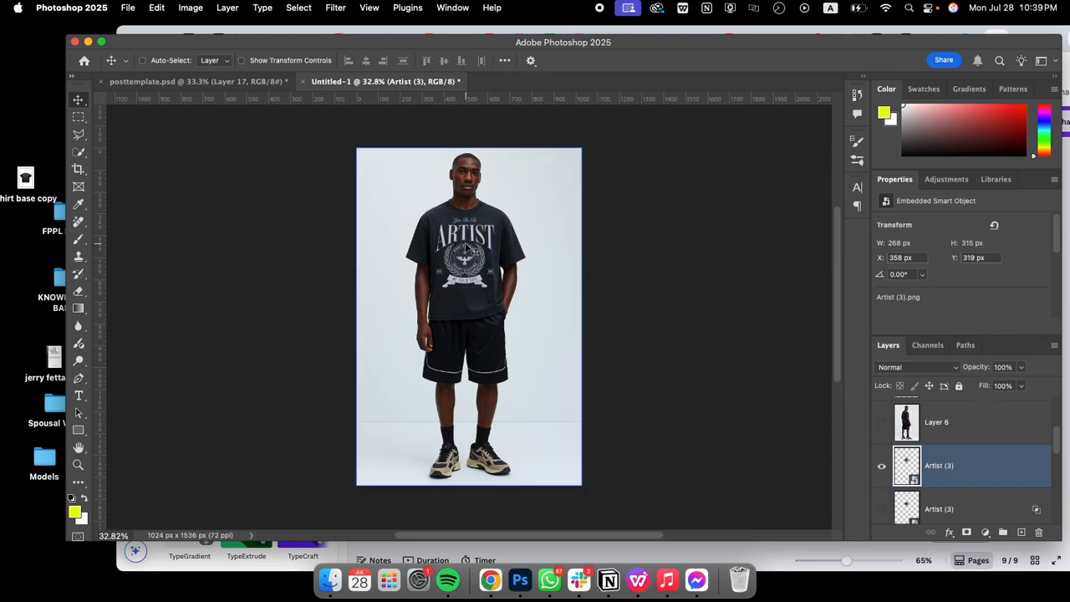
Step: Split the graphic layer's Blend If black point for the underlying layer to 0 / 44
double_click(993, 478)
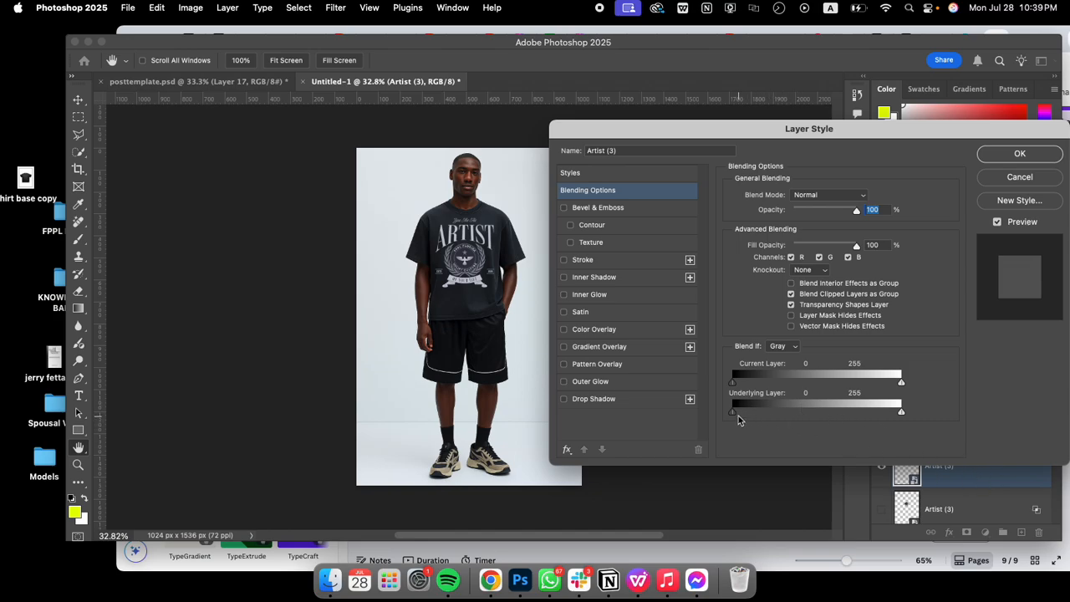
left_click_drag(737, 415, 761, 415)
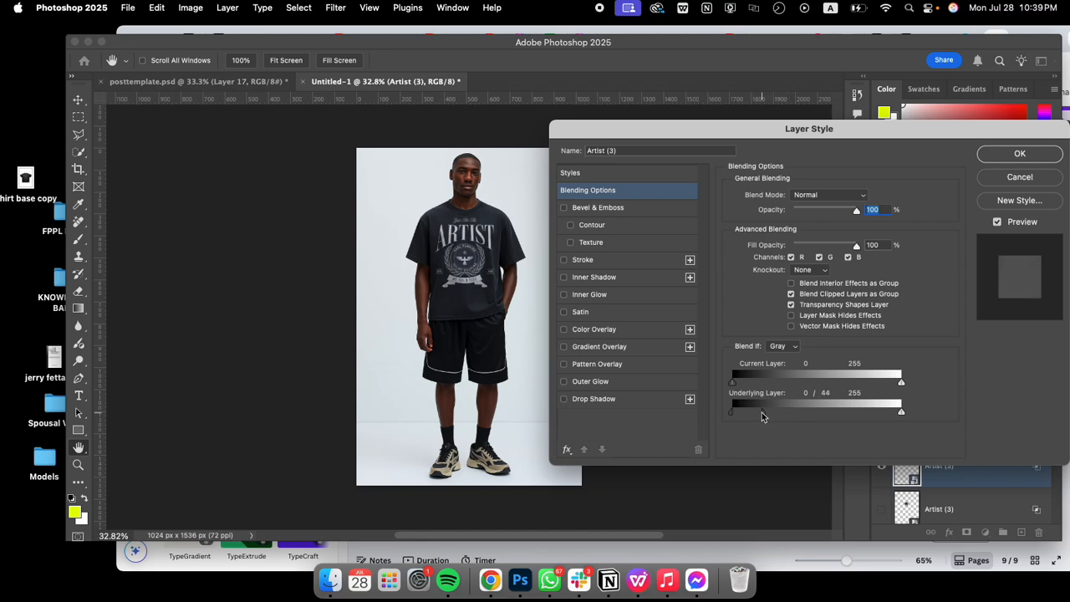
left_click(1009, 155)
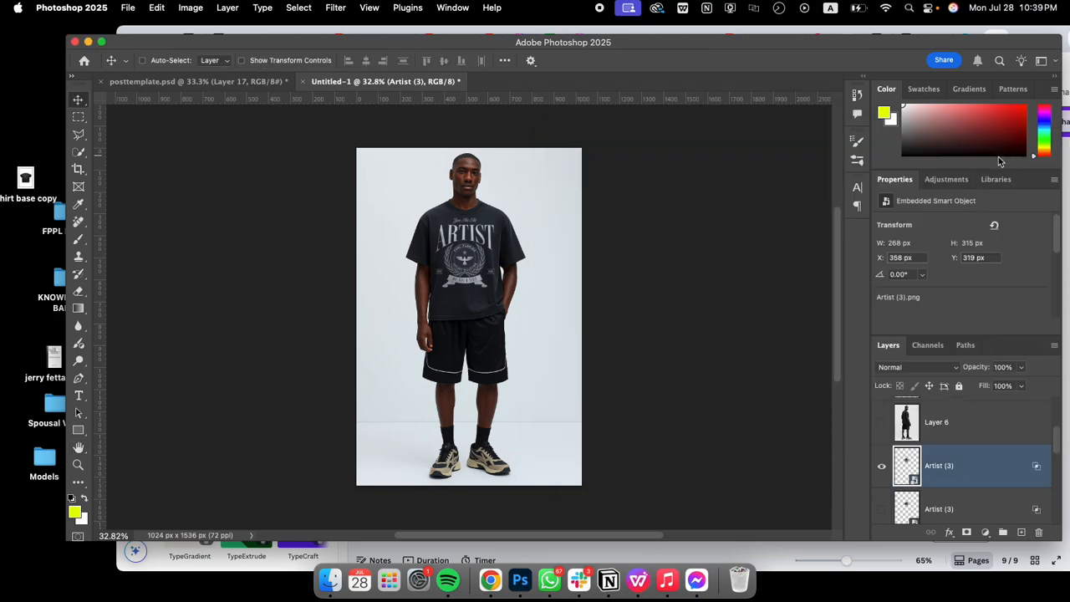
Step: Set the graphic layer's blend mode to Lighten and its opacity to 91%
left_click(942, 369)
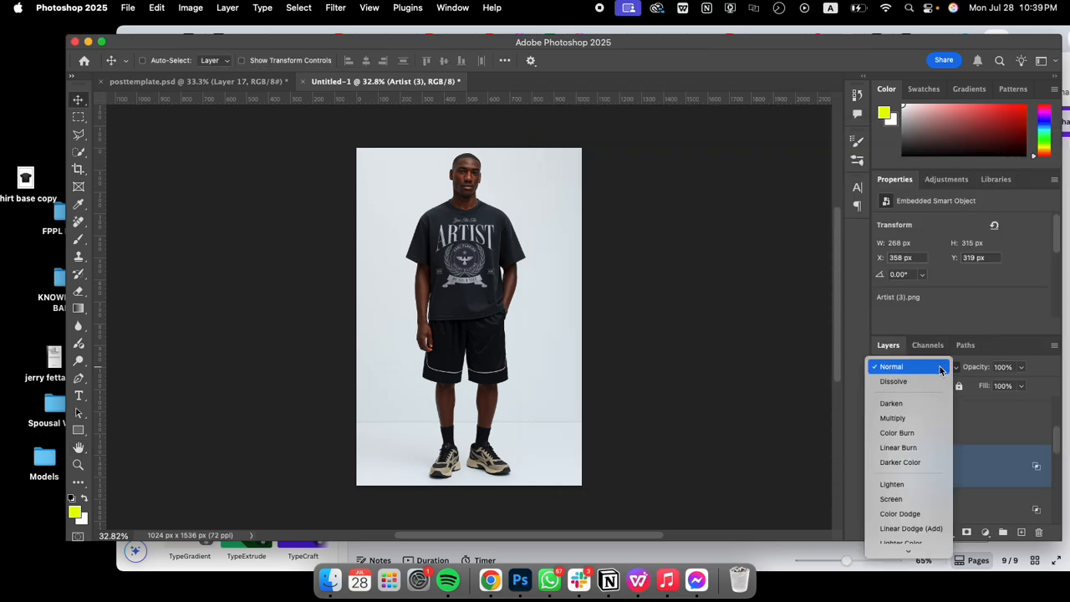
left_click(919, 485)
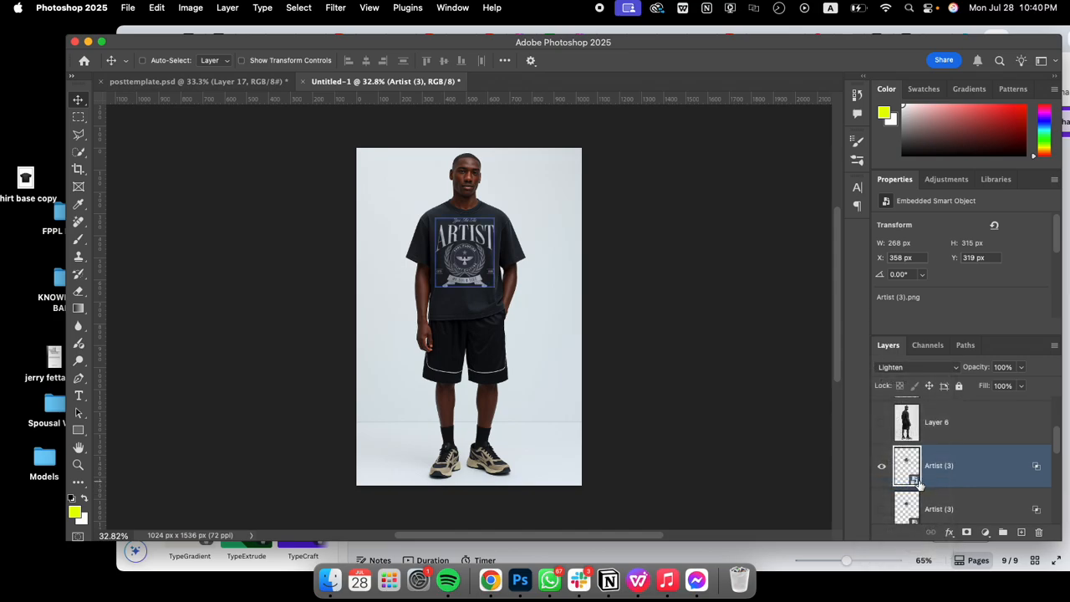
left_click(1022, 367)
mouse_move(1022, 385)
left_mouse_down()
mouse_move(989, 385)
mouse_move(1019, 389)
left_mouse_up()
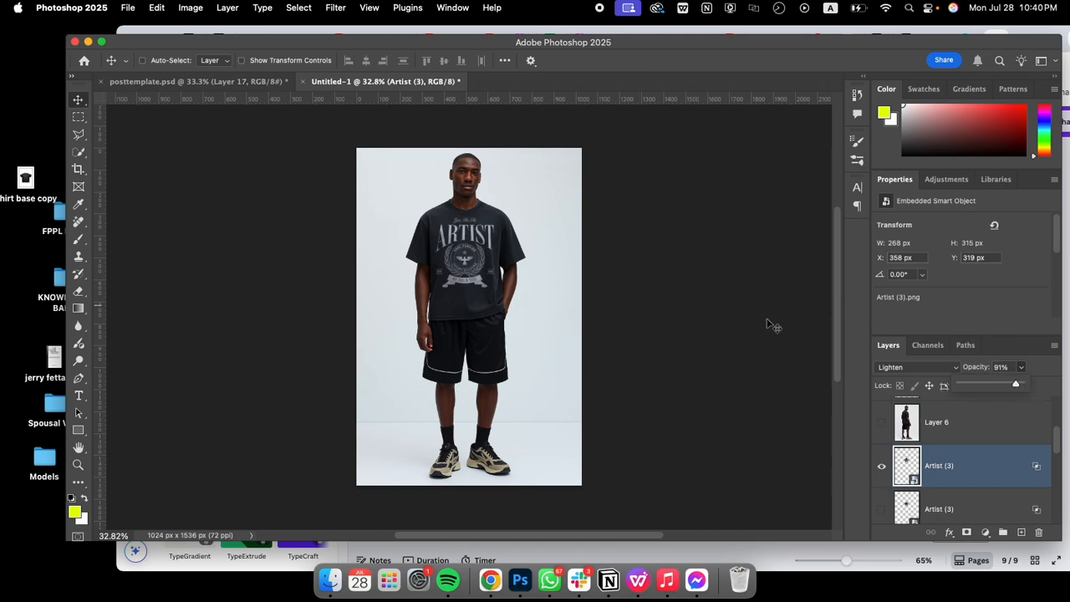
Step: Outline a narrow triangular selection over the graphic's letter A with the Polygonal Lasso tool
left_click(78, 136)
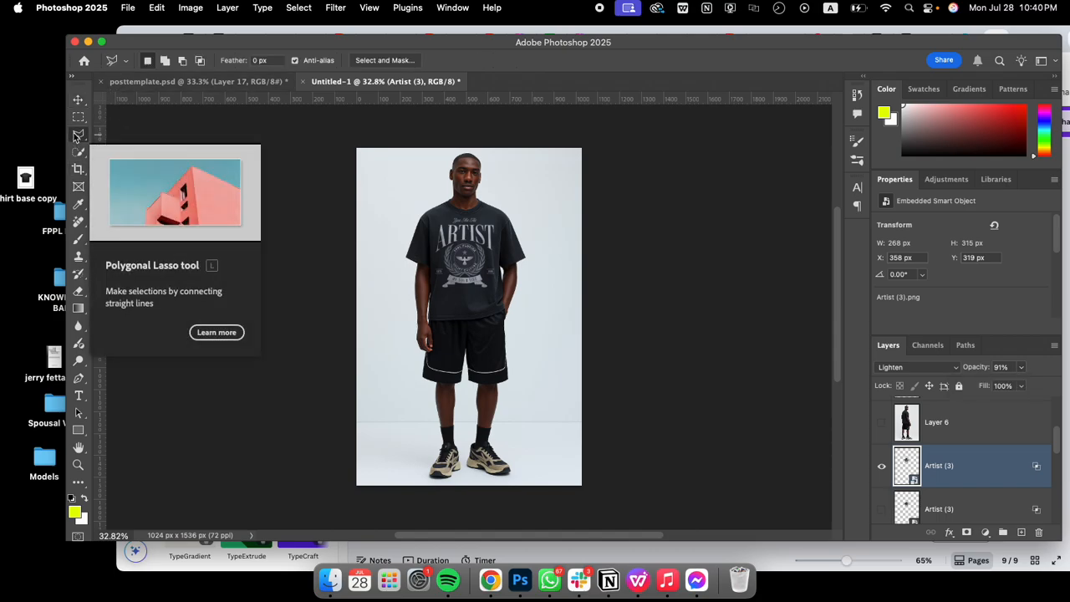
left_click(78, 136)
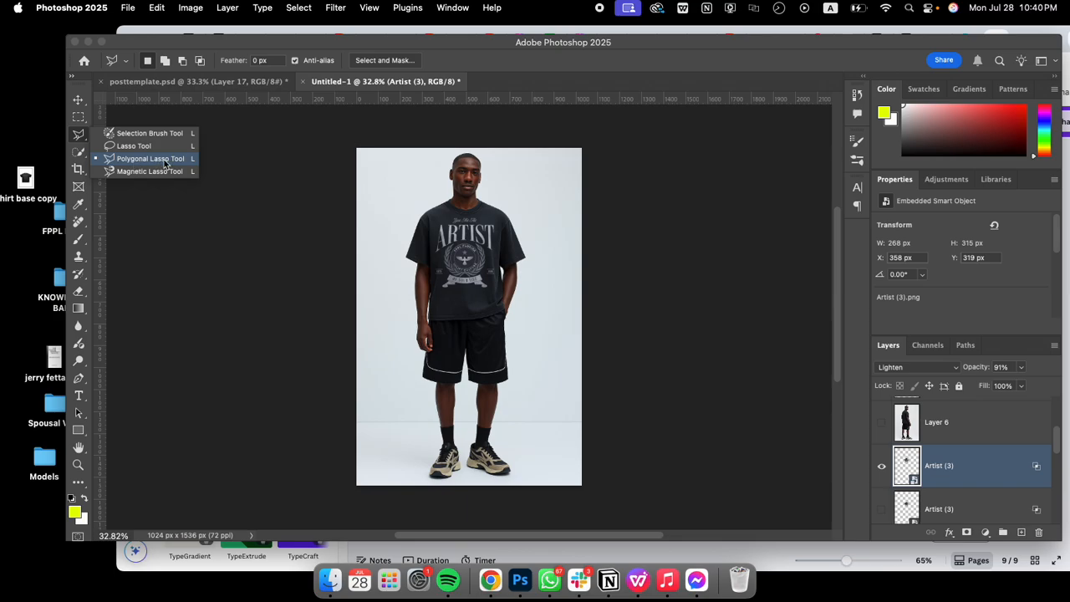
left_click(463, 233)
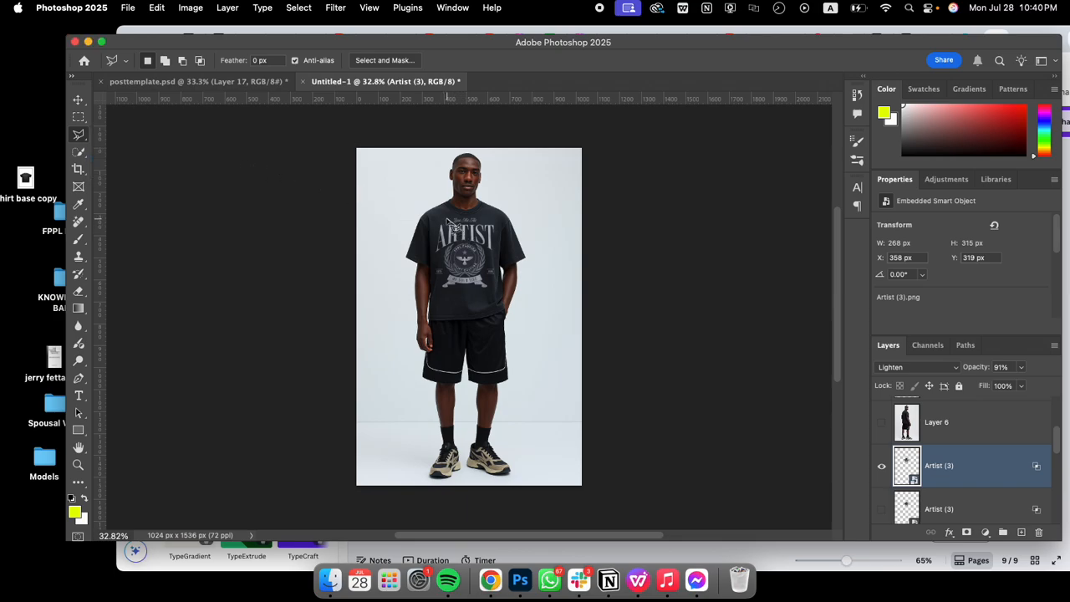
left_click(436, 215)
left_click(433, 260)
double_click(455, 229)
Step: Rasterize the ARTIST graphic's smart object so the Eraser tool can be used on it
left_click(78, 293)
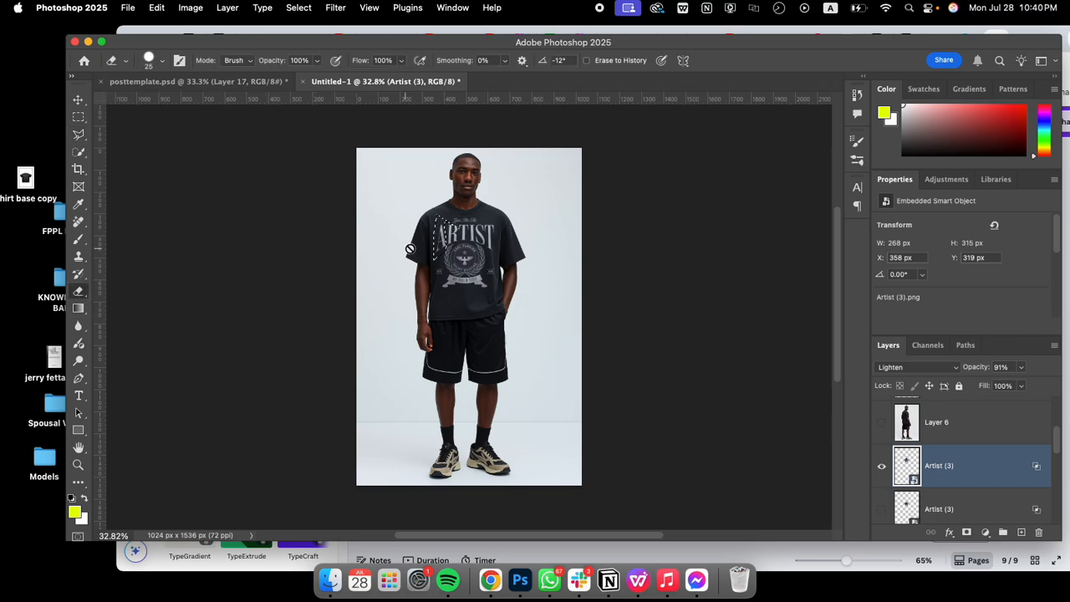
left_click(439, 239)
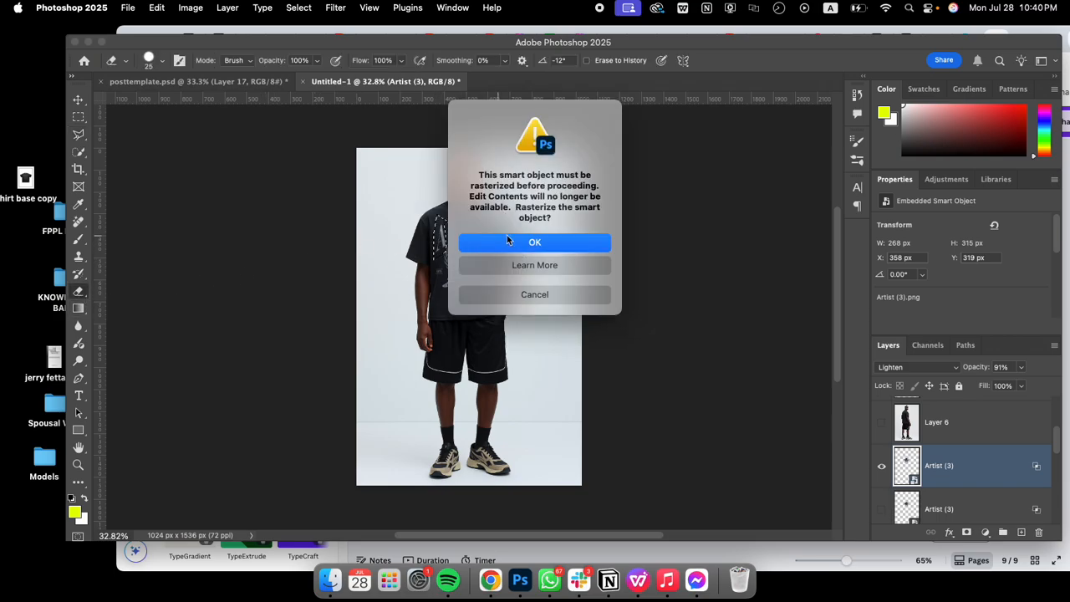
left_click(527, 244)
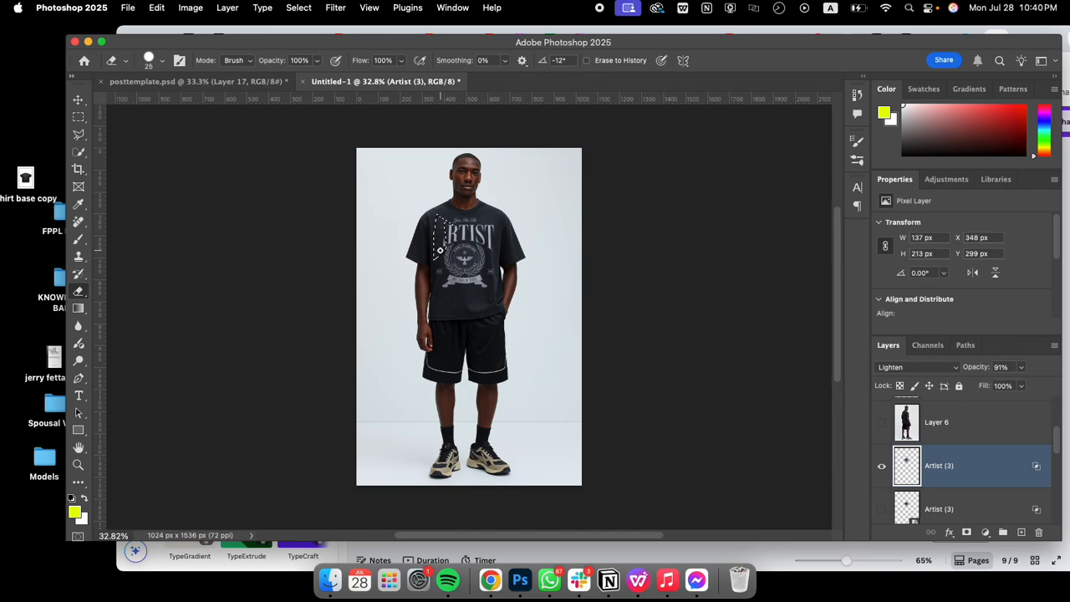
Step: Try erasing the selected part of the letter A, undo the erasure and keep the standard Eraser tool active
left_click(434, 257, "shift")
key("super+z")
left_click(79, 292)
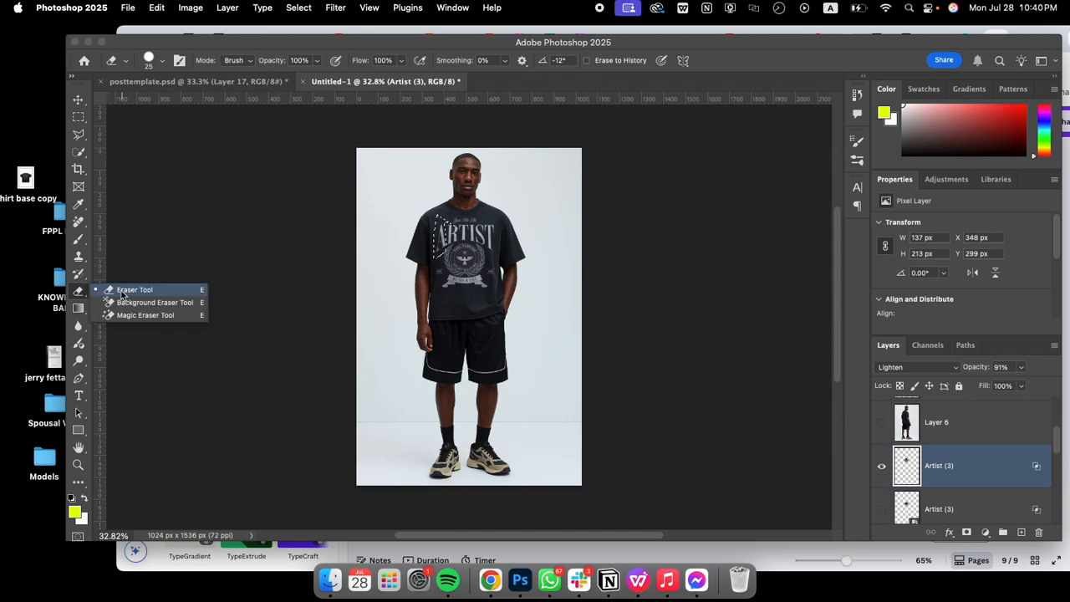
left_click(126, 290)
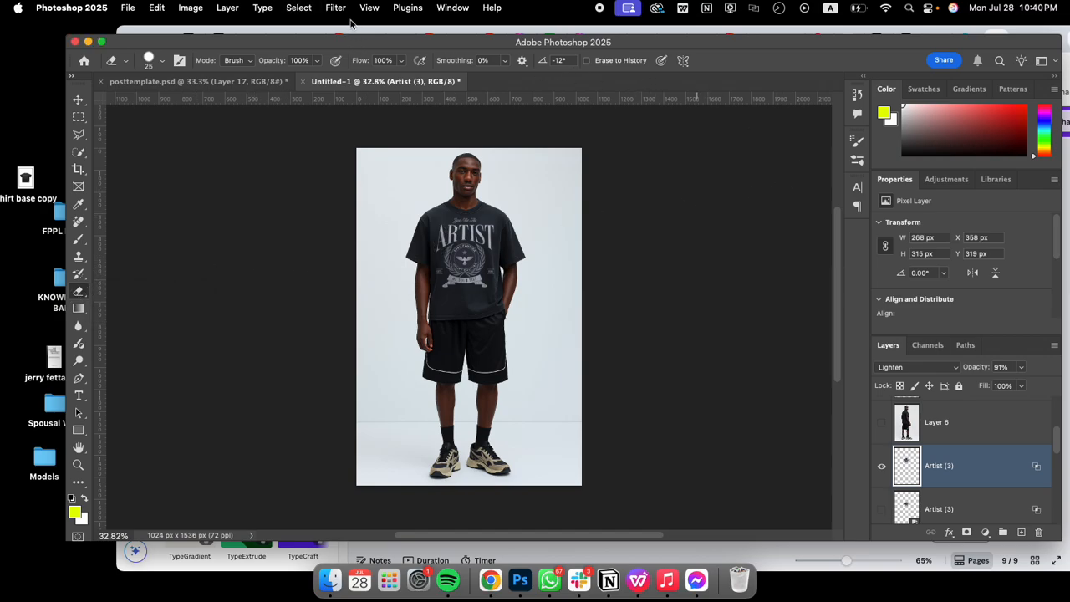
Step: Move Layer 5 directly beneath the visible Artist (3) layer in the layer stack
scroll(953, 418, "down", 2)
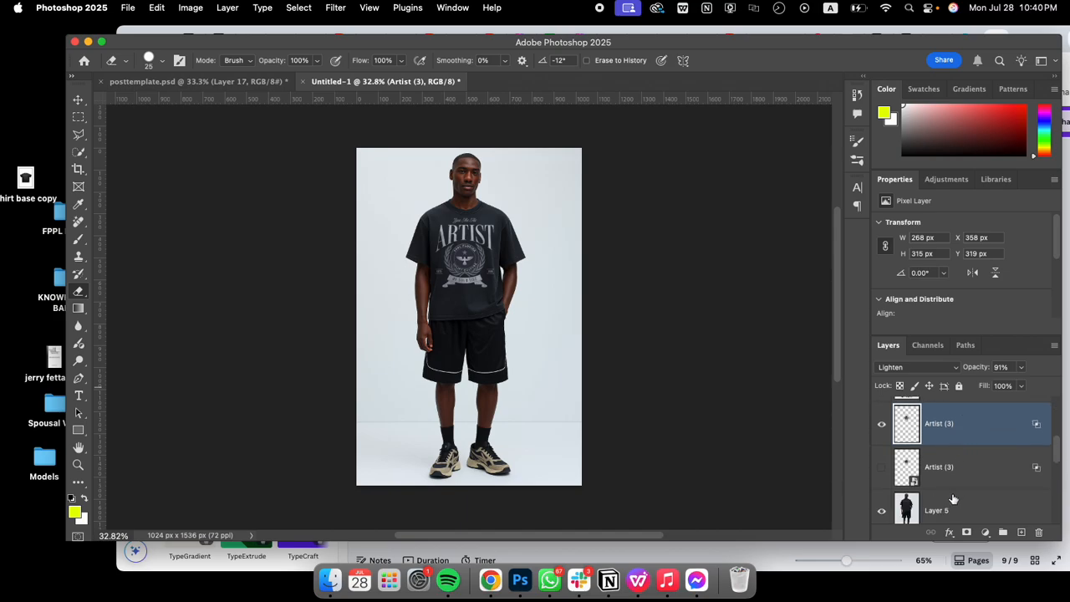
left_click_drag(950, 510, 940, 443)
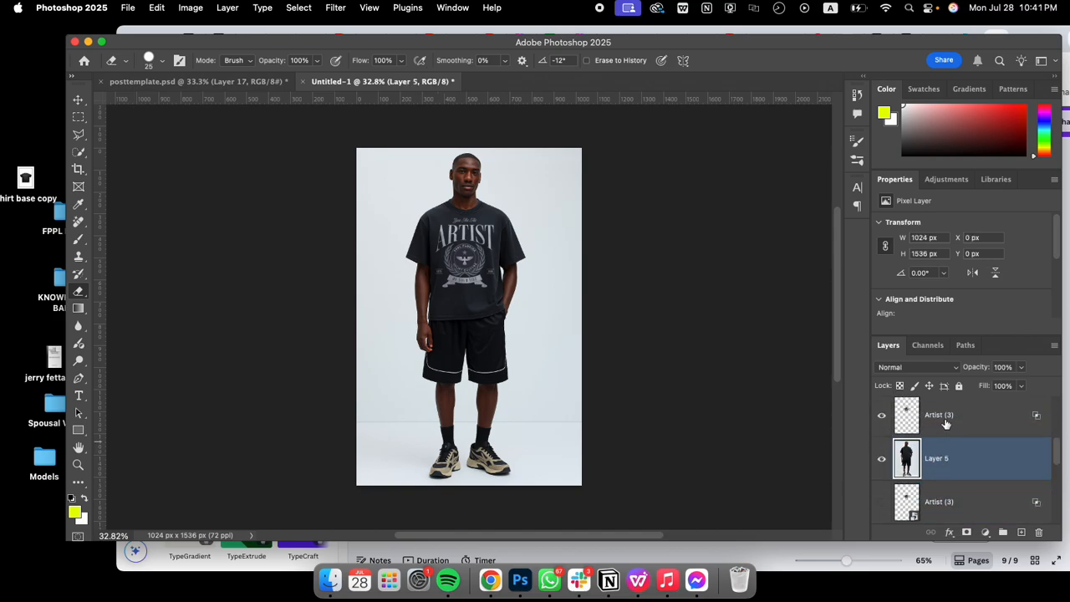
Step: Select the visible Artist (3) layer together with Layer 5 and merge them into one layer
left_click(950, 436, "shift")
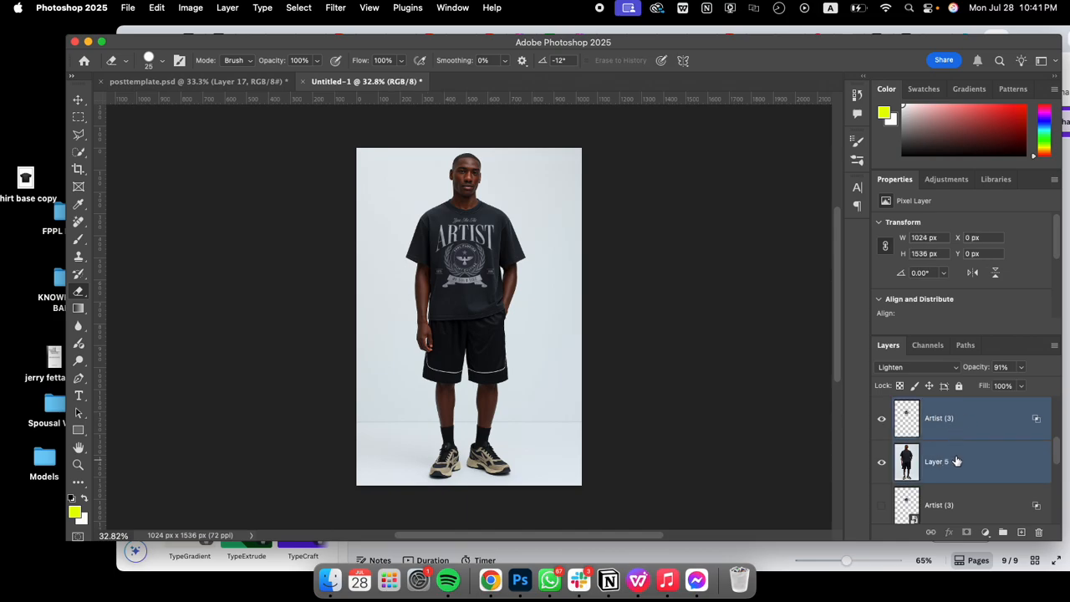
left_click(963, 432)
left_click(962, 458, "shift")
right_click(978, 428)
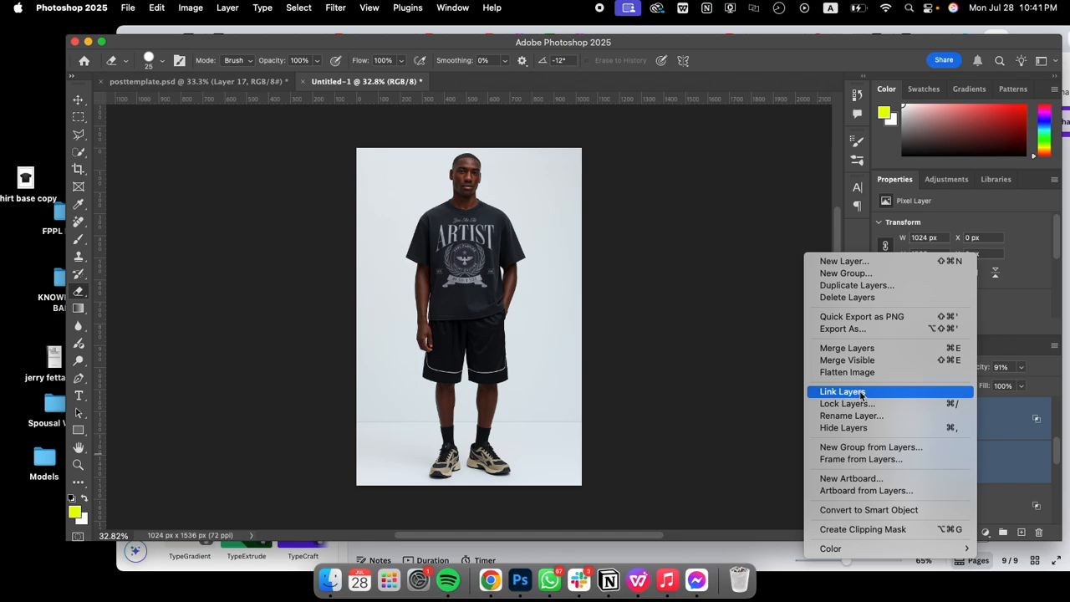
left_click(859, 349)
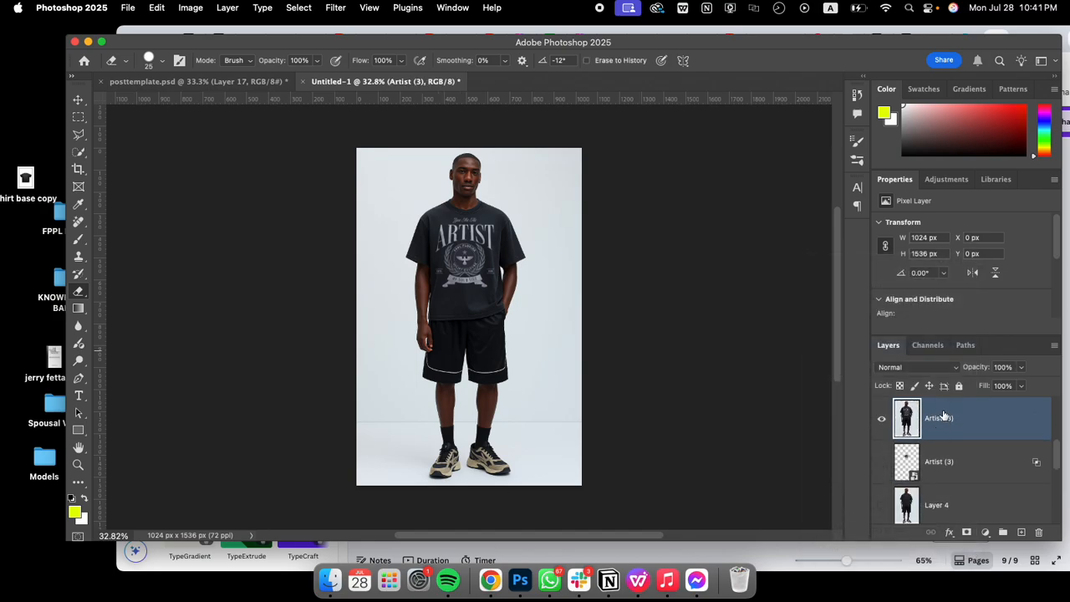
Step: Apply a Gaussian Blur with a radius of about 0.5 pixels to the merged Artist (3) layer
left_click(154, 8)
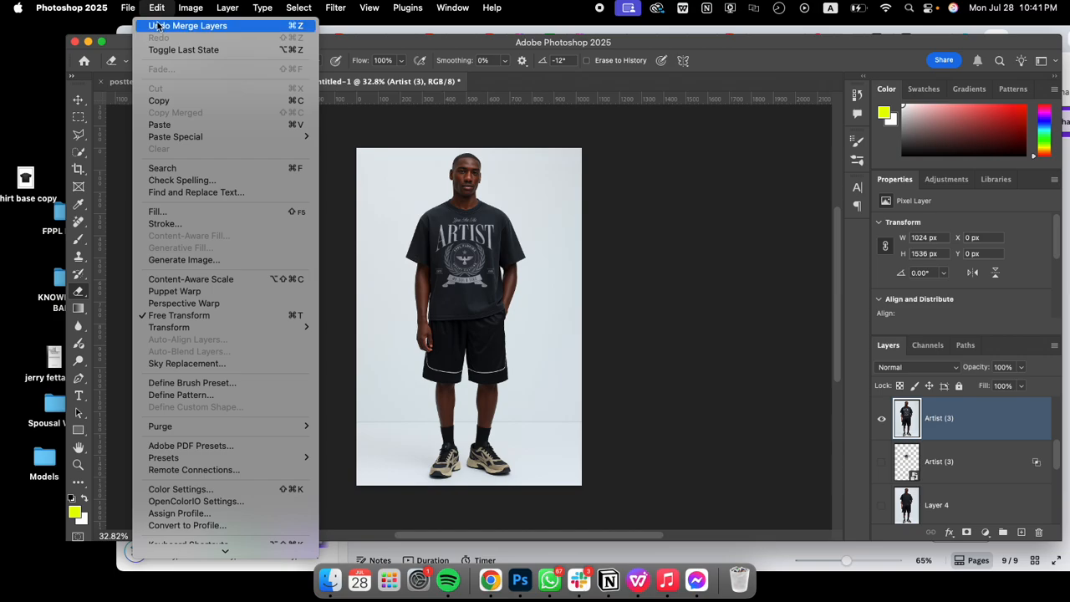
left_click(157, 7)
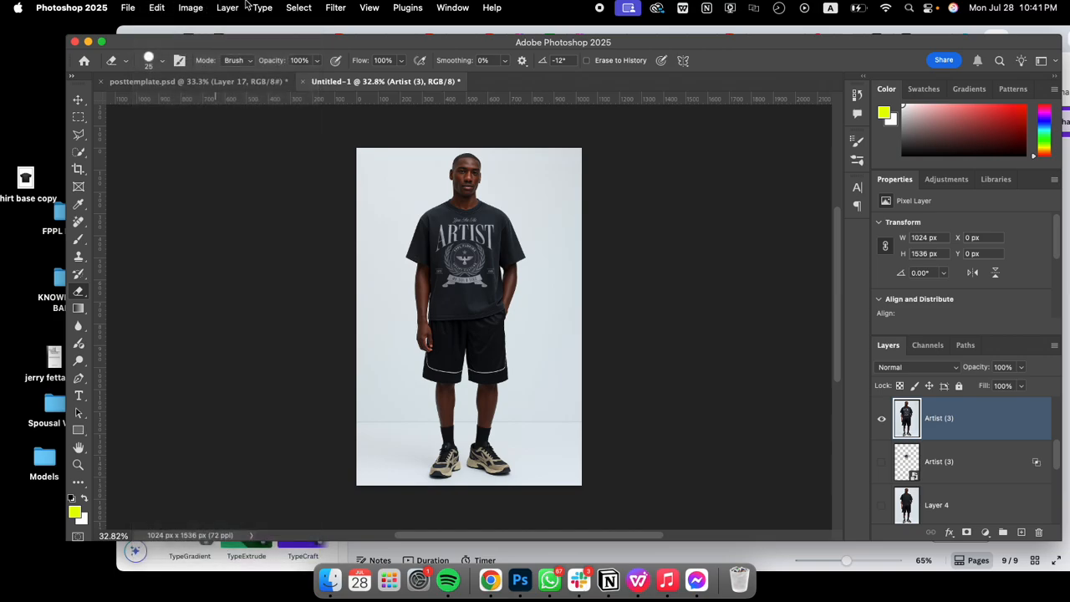
left_click(335, 8)
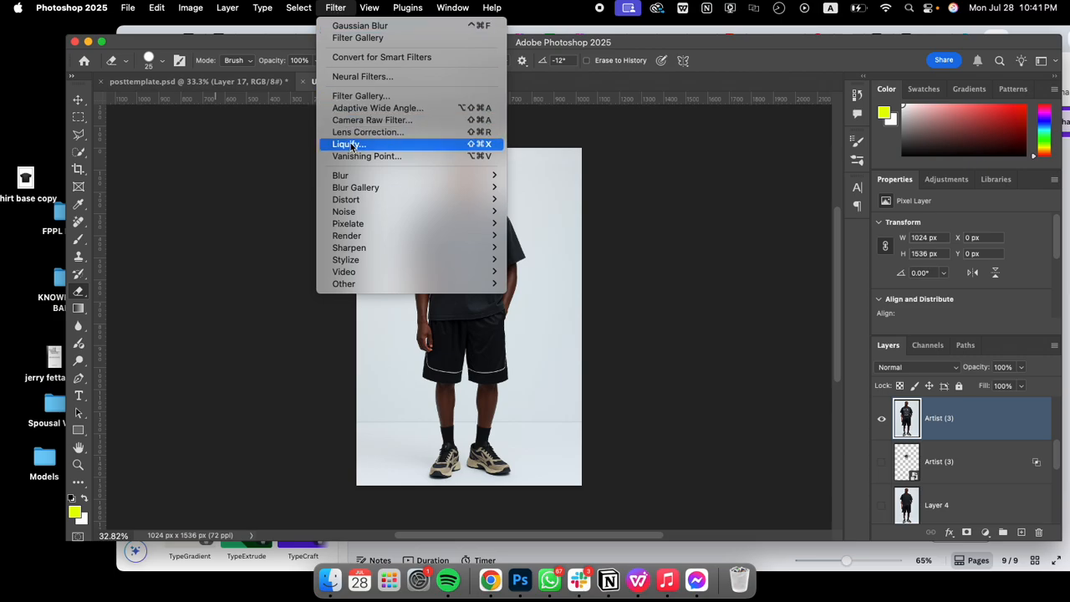
mouse_move(353, 175)
left_click(516, 225)
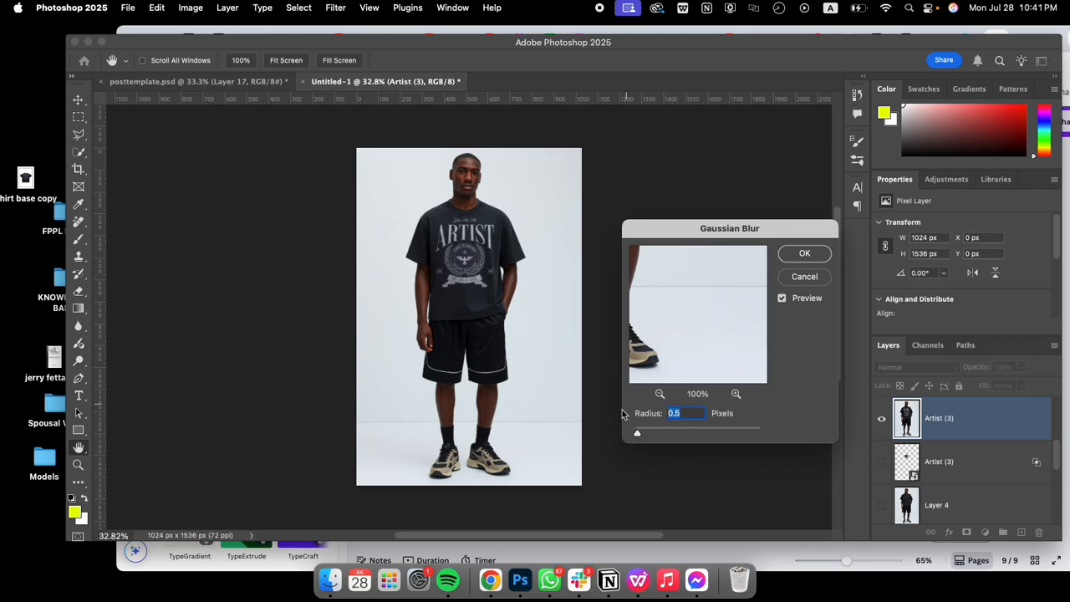
left_click_drag(703, 431, 638, 434)
left_click(803, 254)
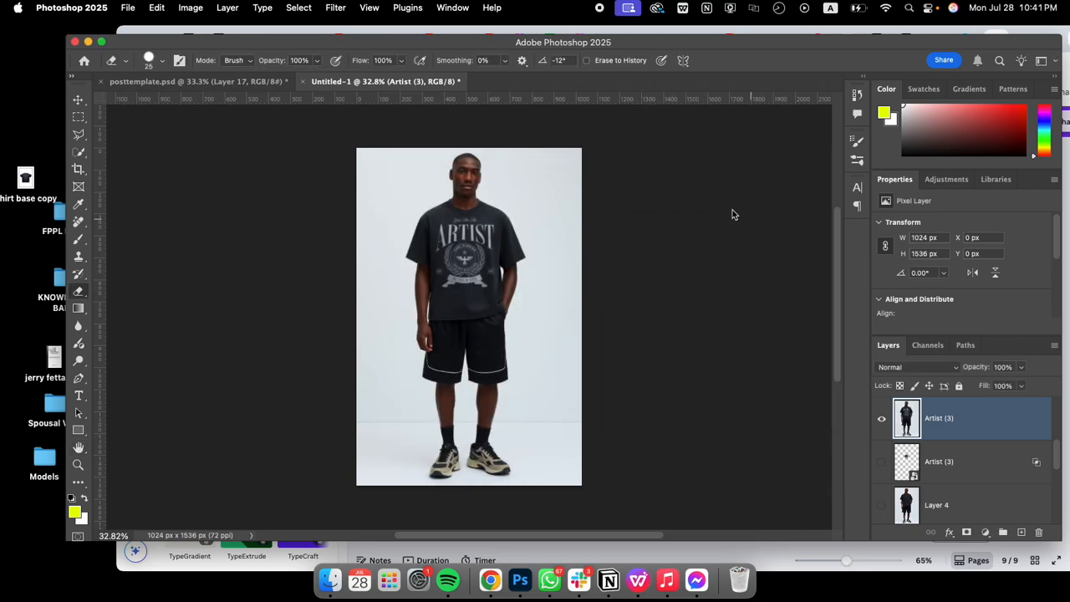
Step: Reduce the merged Artist (3) layer's saturation to -35 with a Hue/Saturation adjustment
left_click(189, 7)
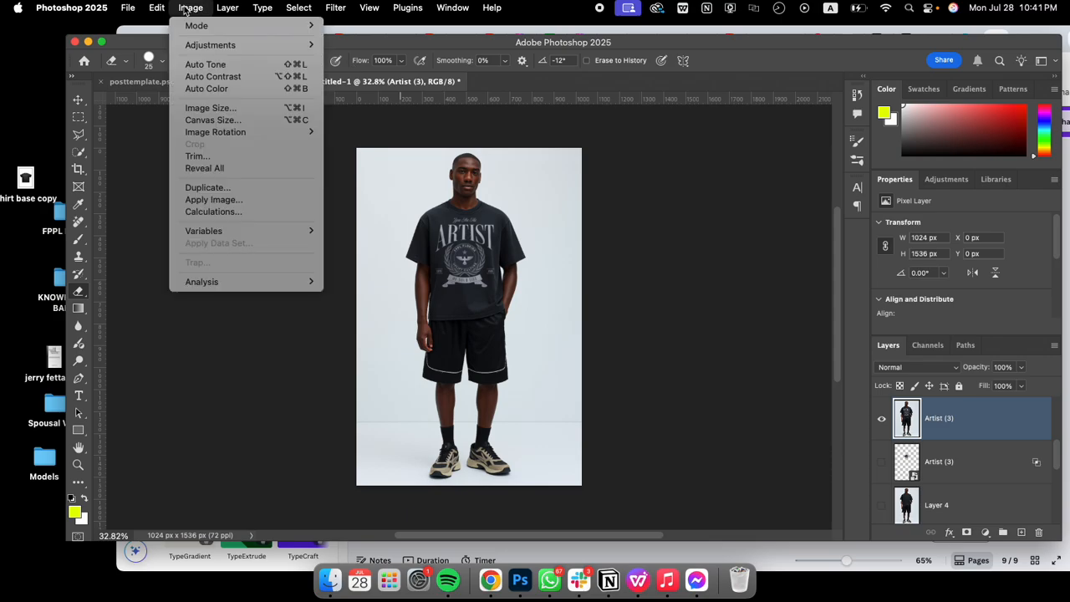
mouse_move(187, 47)
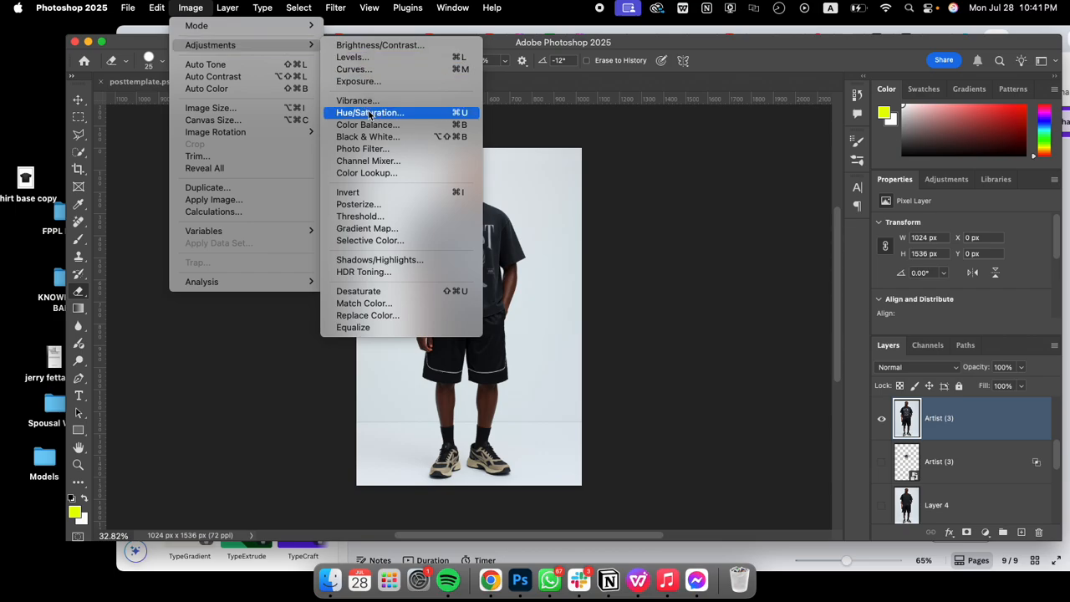
left_click(369, 114)
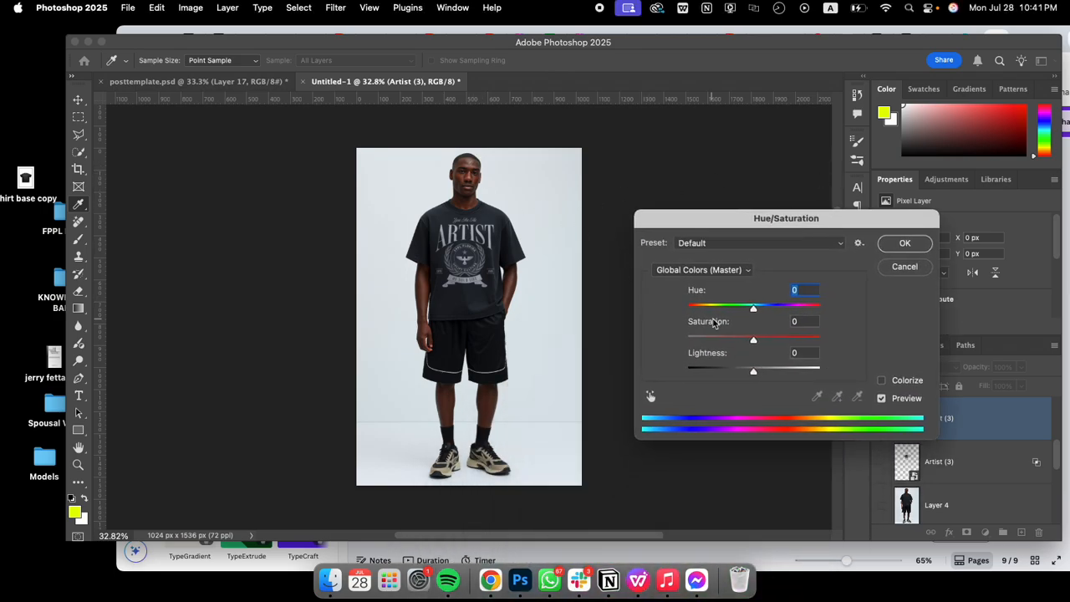
left_click_drag(755, 340, 731, 345)
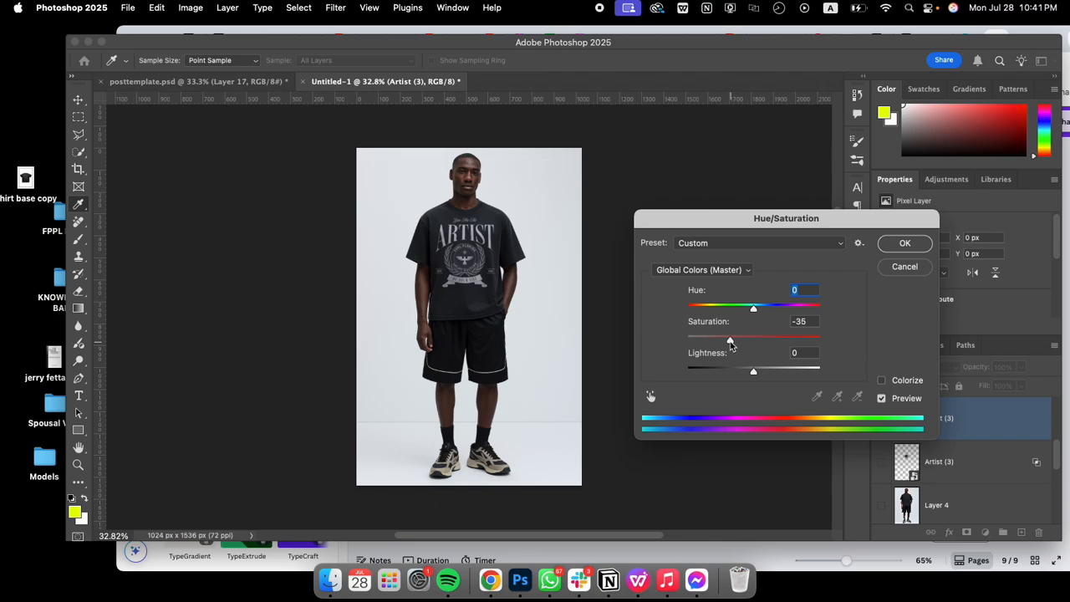
left_click(905, 242)
key("e")
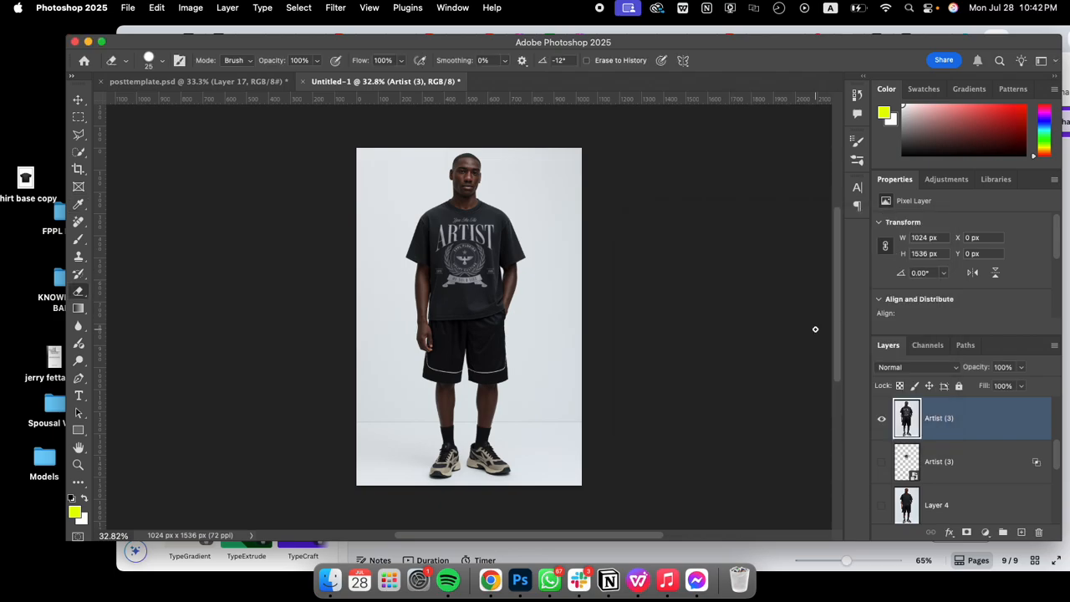
Step: Look through the mockup's layer stack and switch to the posttemplate.psd document
left_click(191, 8)
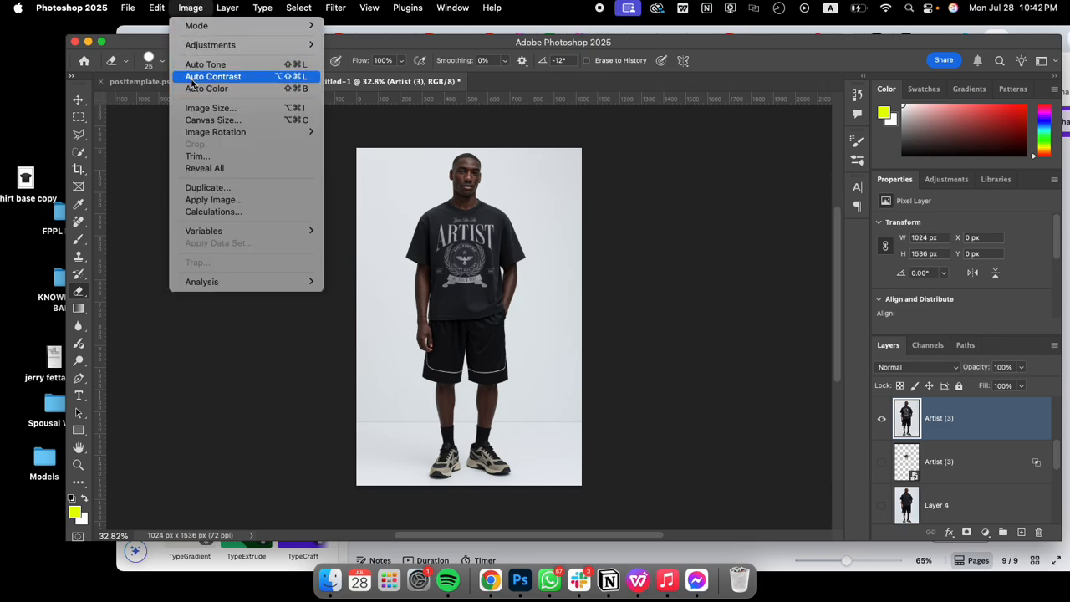
left_click(946, 431)
scroll(949, 452, "down", 5)
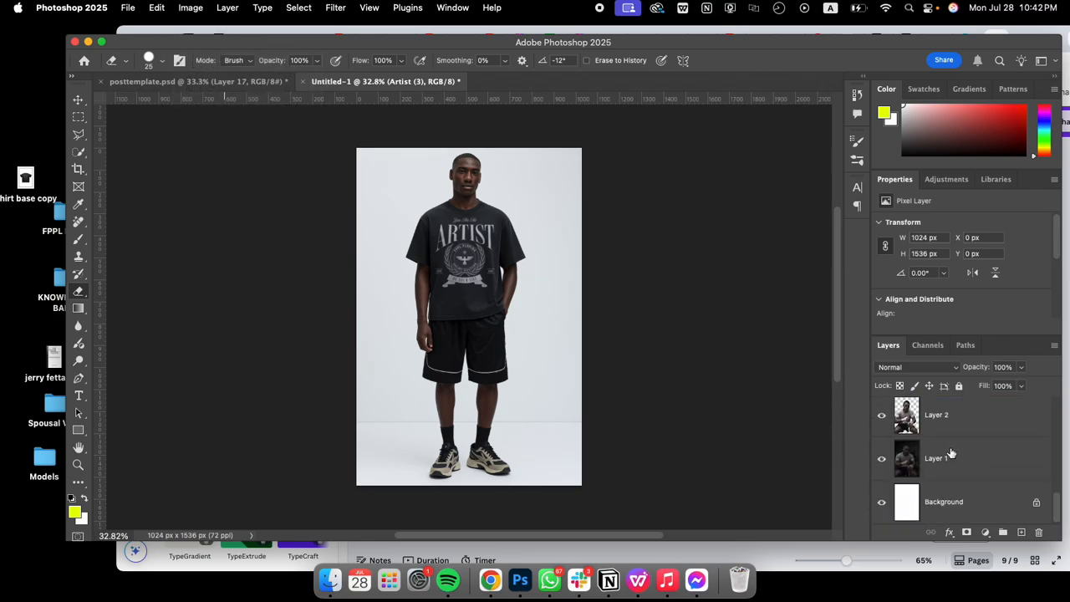
scroll(950, 452, "up", 3)
left_click(207, 84)
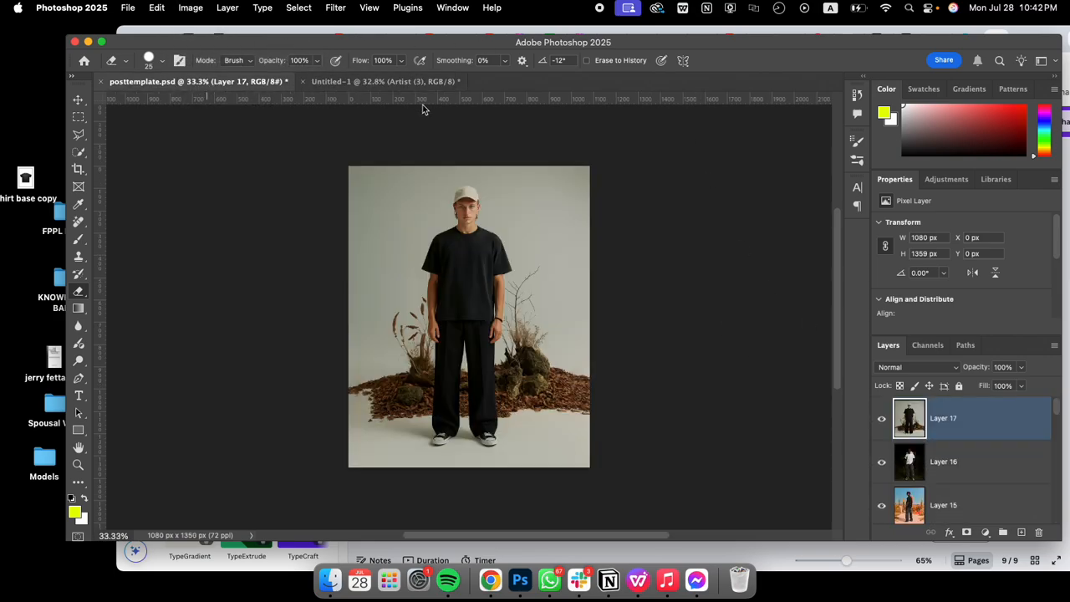
Step: Try Auto Contrast on Layer 17, the photo of the model in the cap, and undo it
left_click(191, 8)
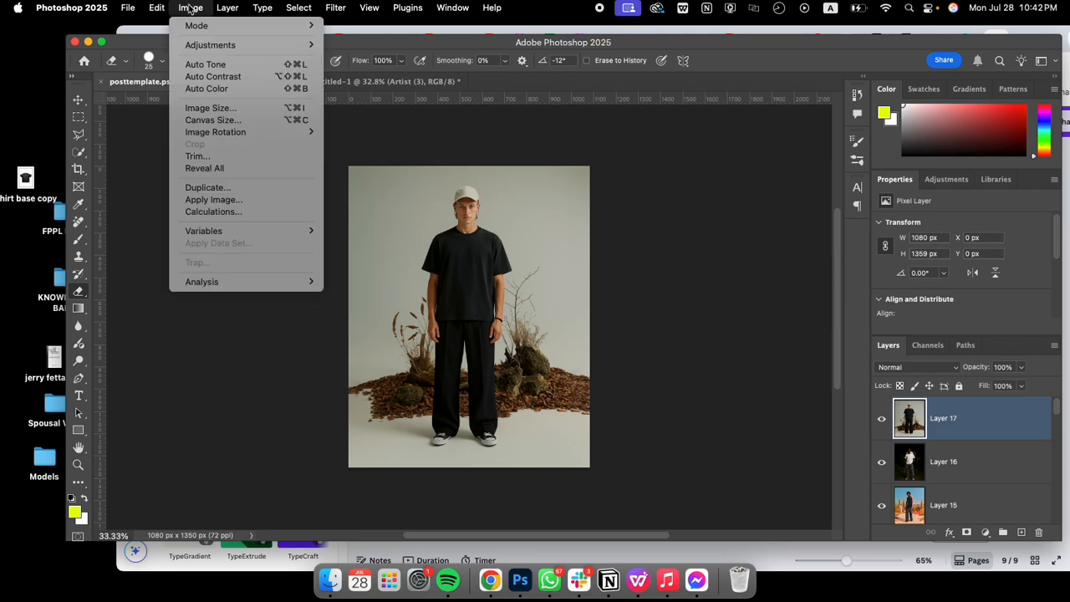
left_click(201, 77)
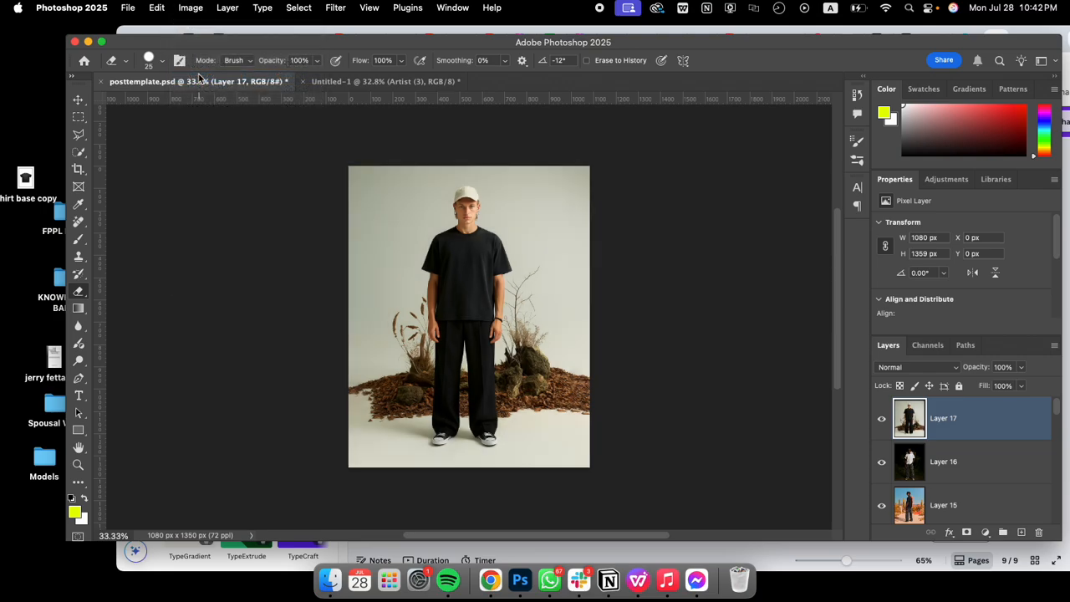
left_click(157, 7)
left_click(167, 26)
Step: Apply Auto Tone and Auto Color to the Layer 17 photo in posttemplate.psd
left_click(189, 9)
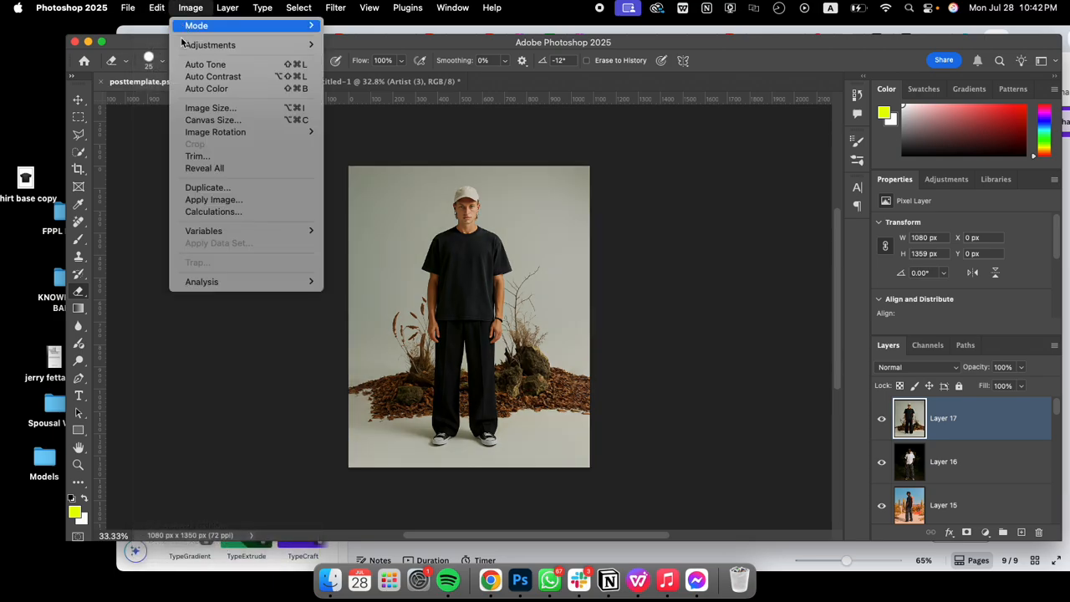
left_click(187, 65)
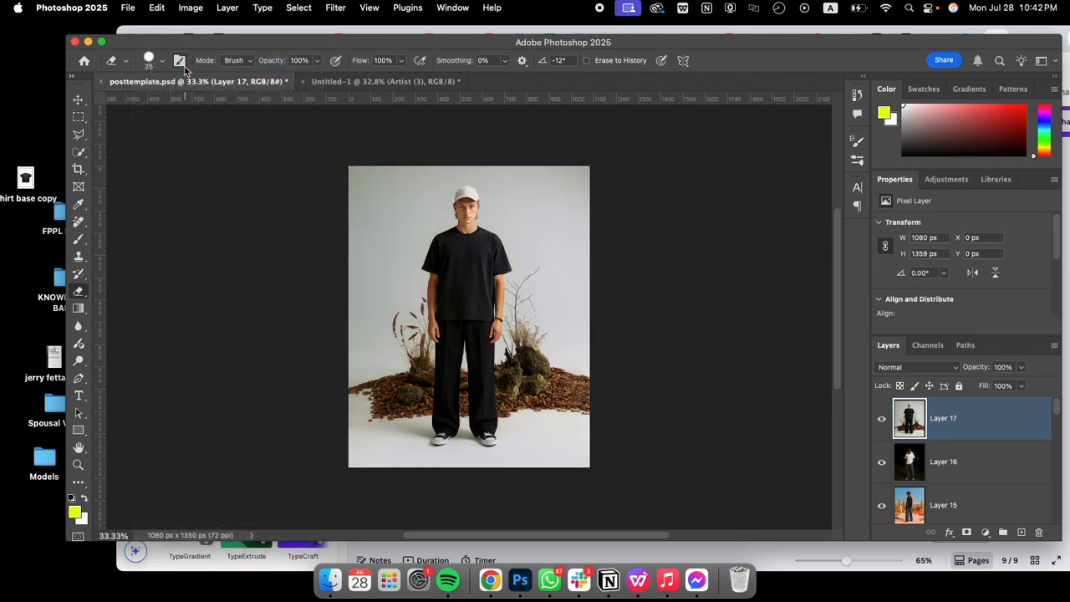
left_click(191, 8)
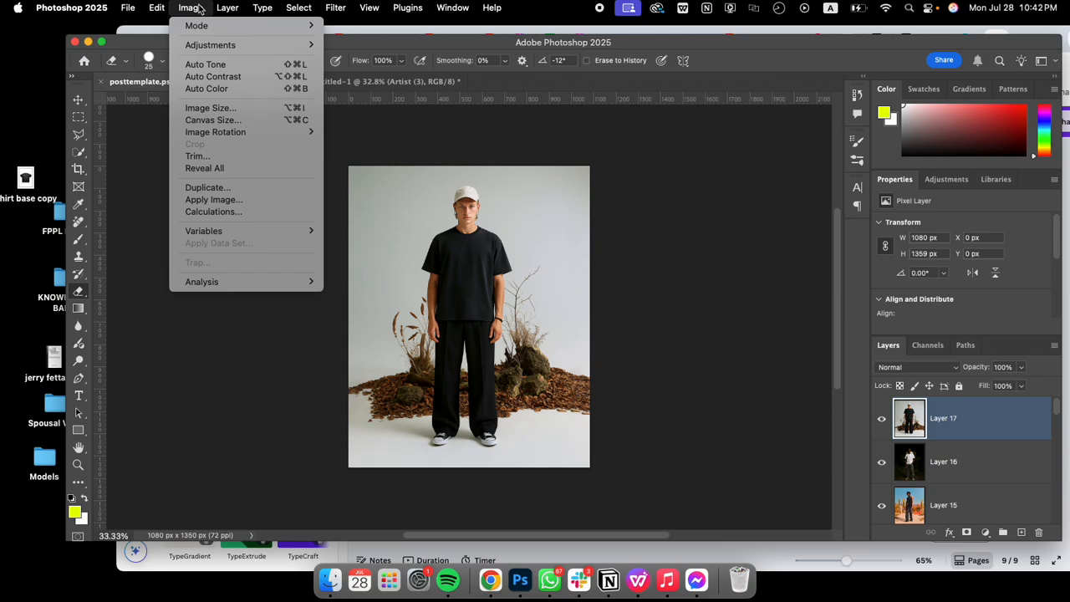
left_click(213, 89)
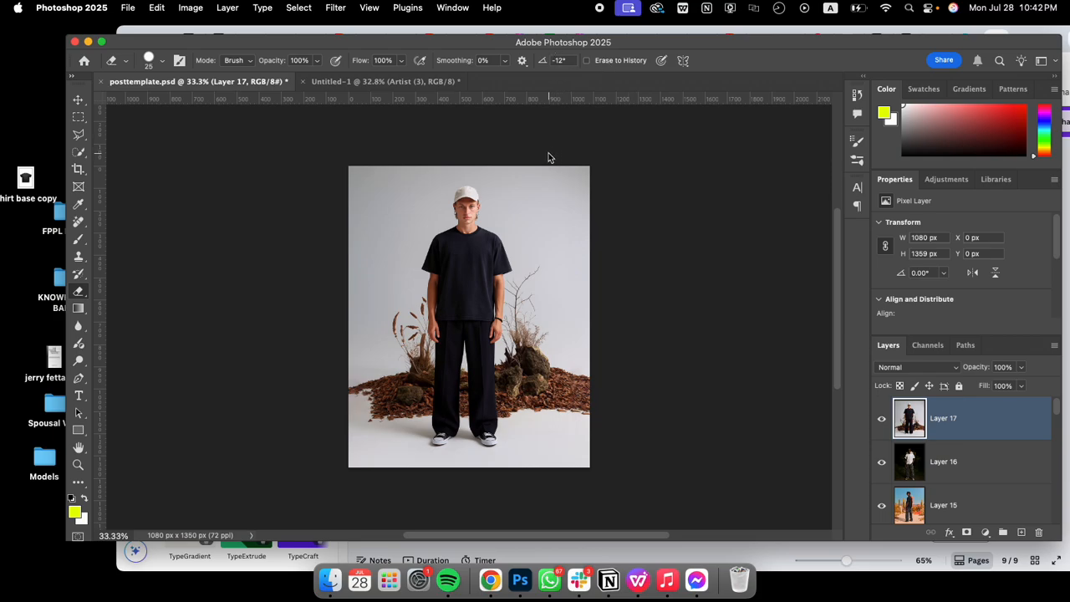
Step: Copy the merged Artist (3) layer from Untitled-1 into posttemplate.psd with the Move tool
left_click(409, 86)
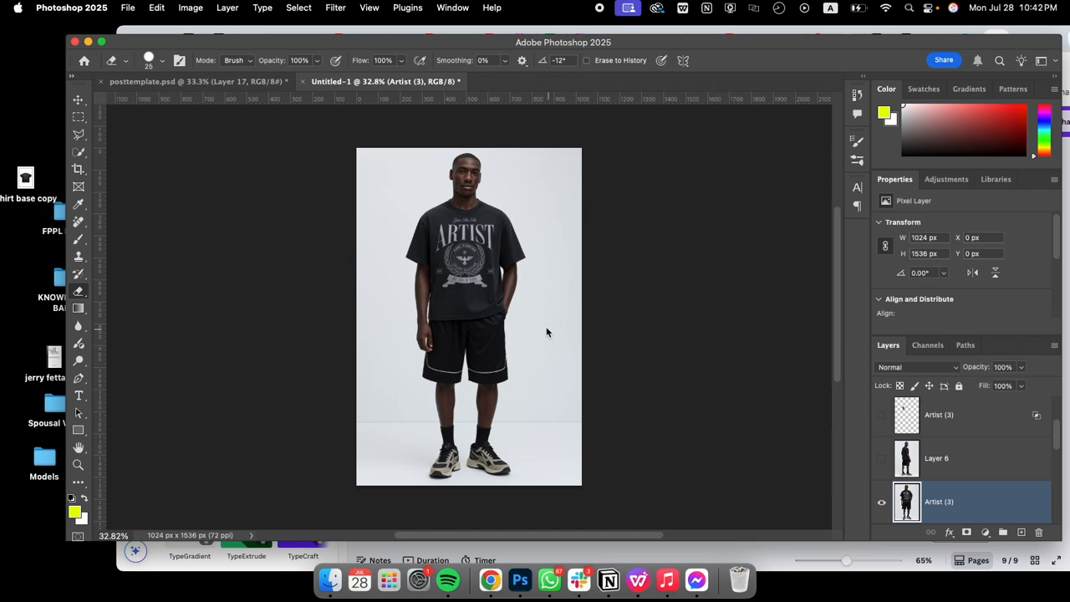
left_click(79, 101)
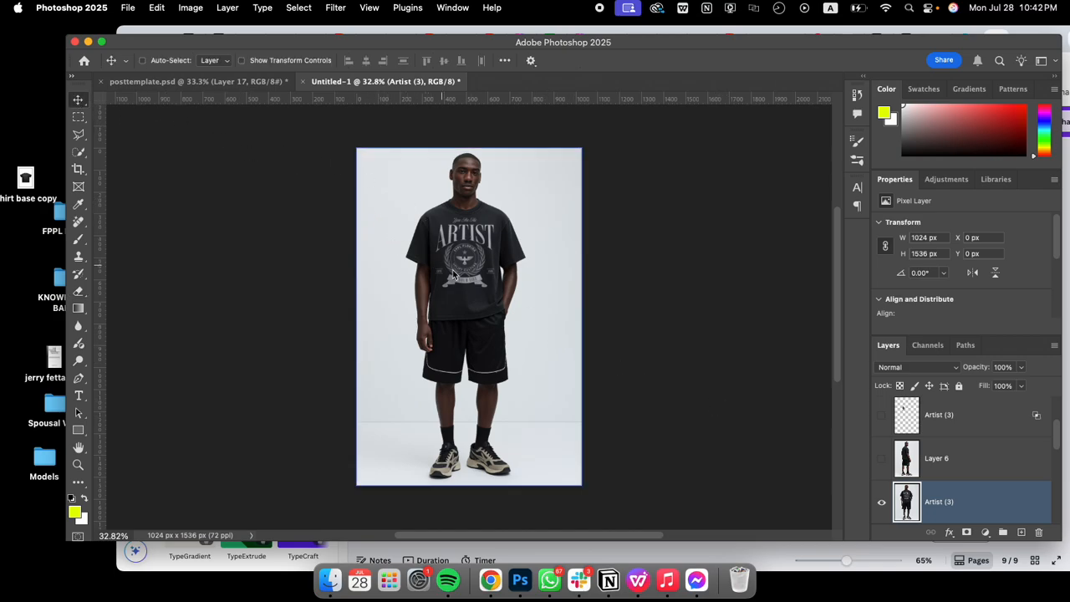
left_click_drag(483, 297, 232, 86)
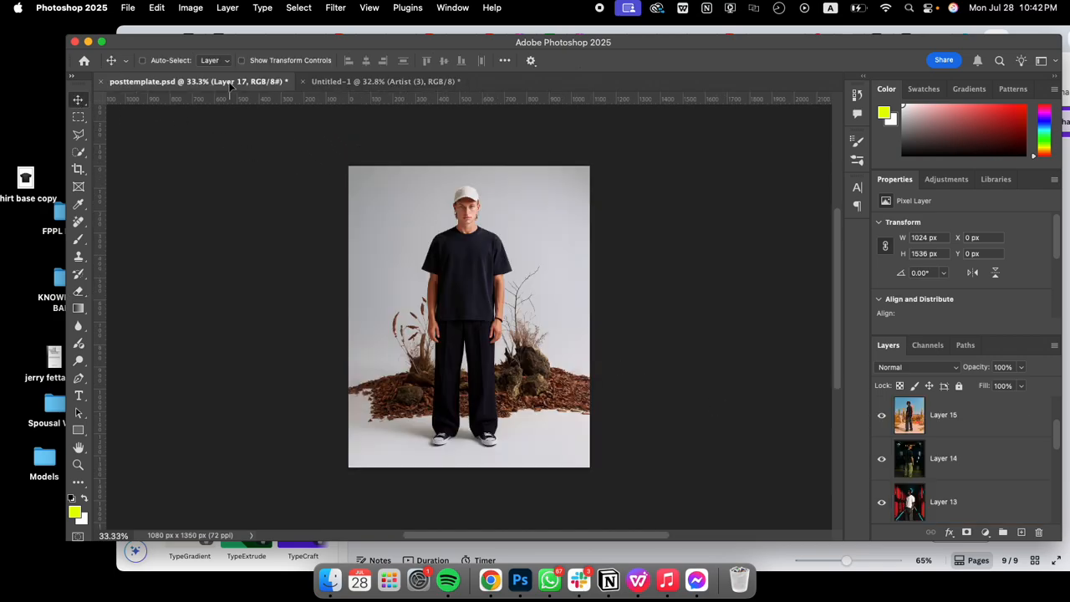
left_click_drag(456, 278, 518, 271)
Step: Scale the Artist (3) layer to about 901 × 1351 px and position it to fill the canvas height, roughly centred
key("super+t")
left_click_drag(598, 160, 557, 211)
left_click_drag(503, 278, 508, 219)
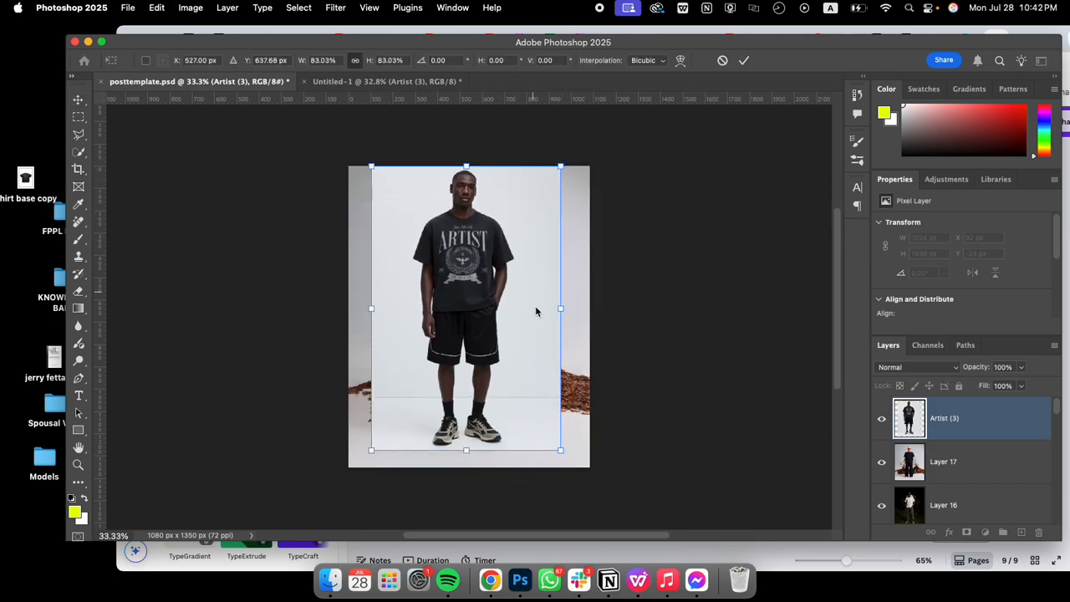
left_click_drag(560, 450, 541, 432)
key("Return")
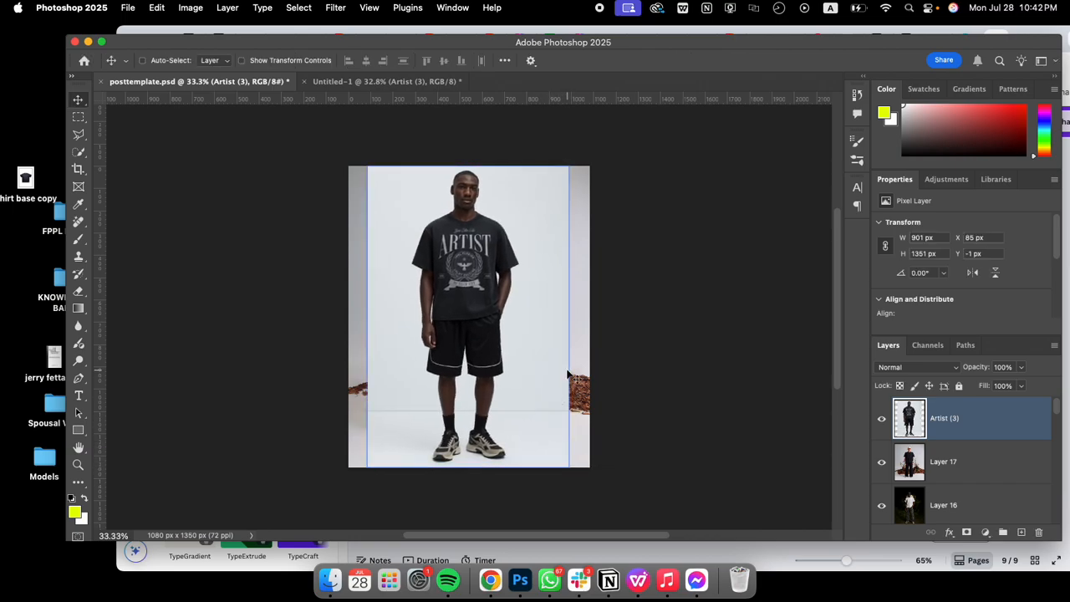
Step: Load the Artist (3) layer's outline as a selection and invert it to select the uncovered side strips
left_click(915, 422, "super")
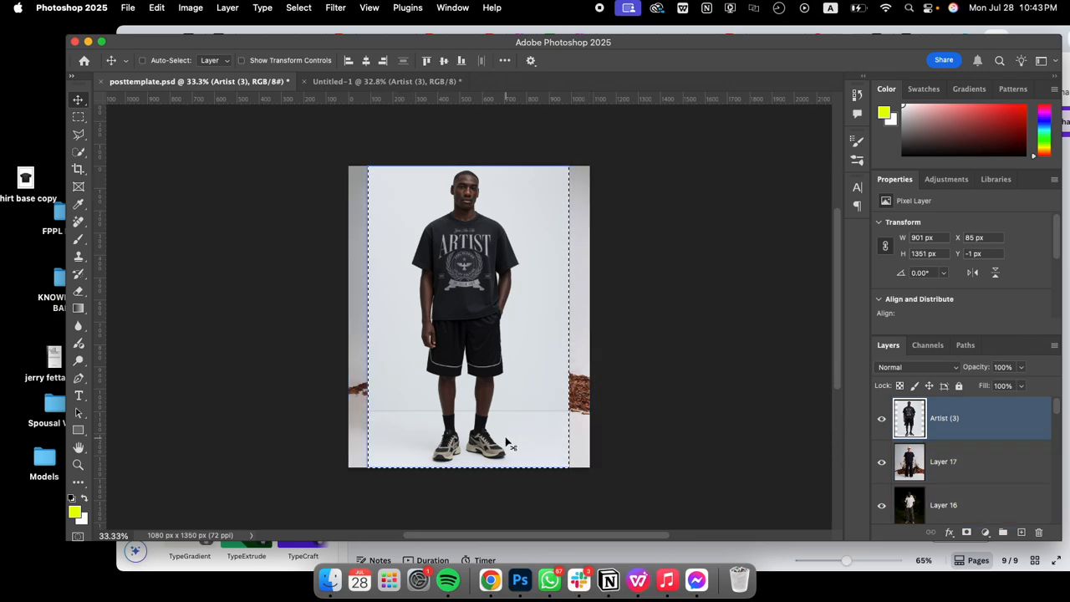
left_click(335, 8)
mouse_move(302, 11)
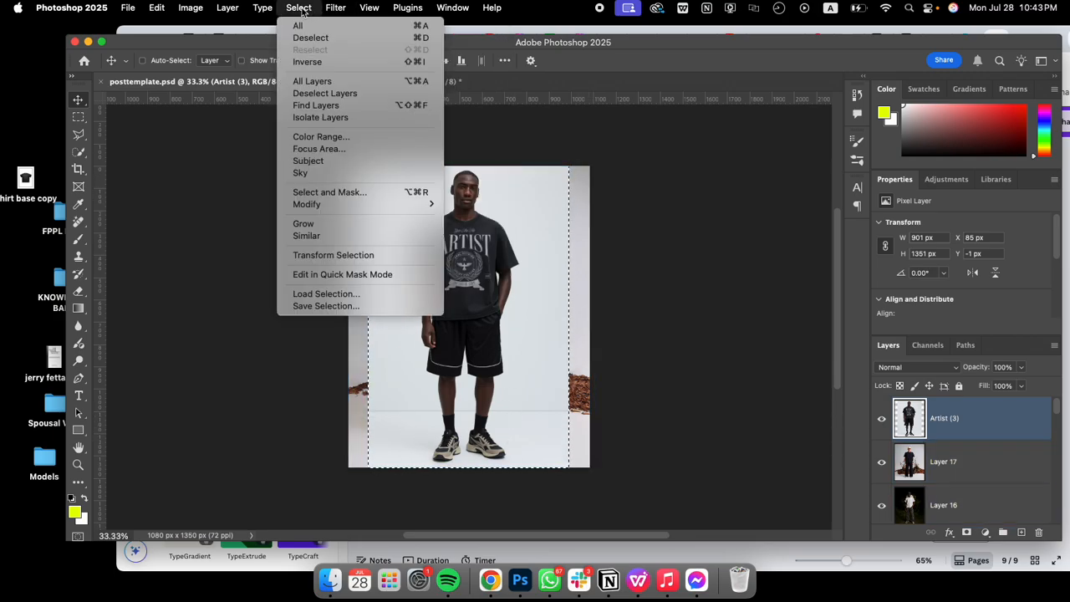
left_click(307, 62)
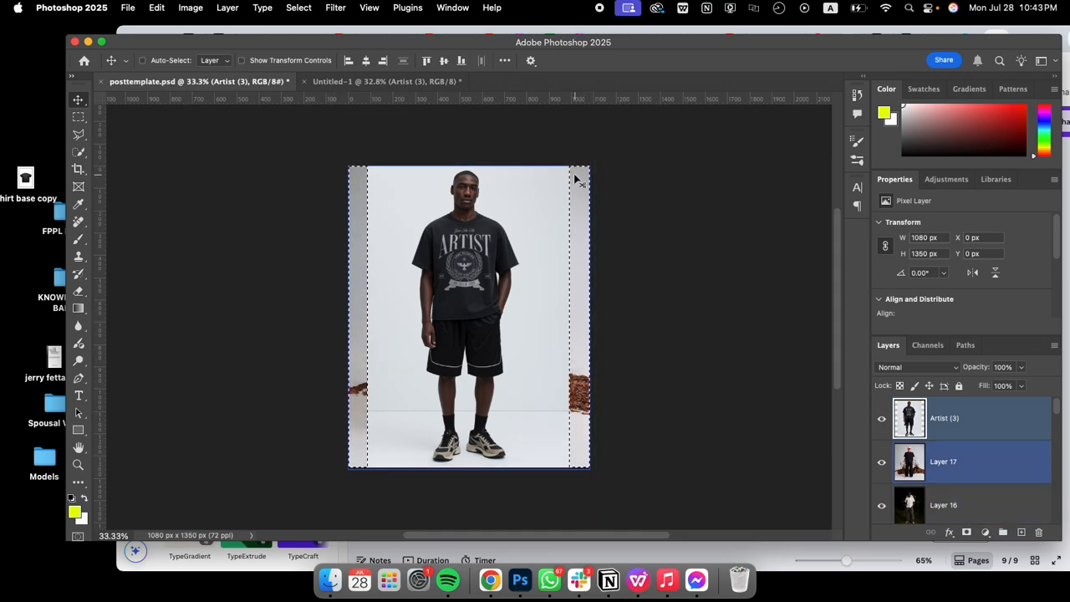
Step: Fill the selected side strips on the Artist (3) layer with Content-Aware at 100% opacity, Color Adaptation enabled, and clear the selection
left_click(162, 6)
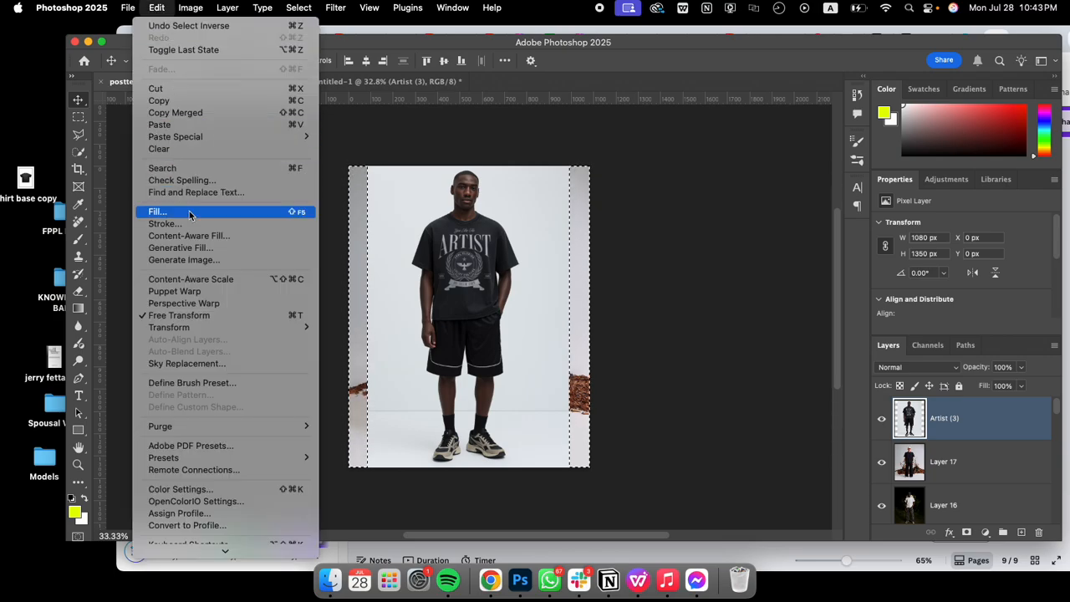
key("Escape")
key("i")
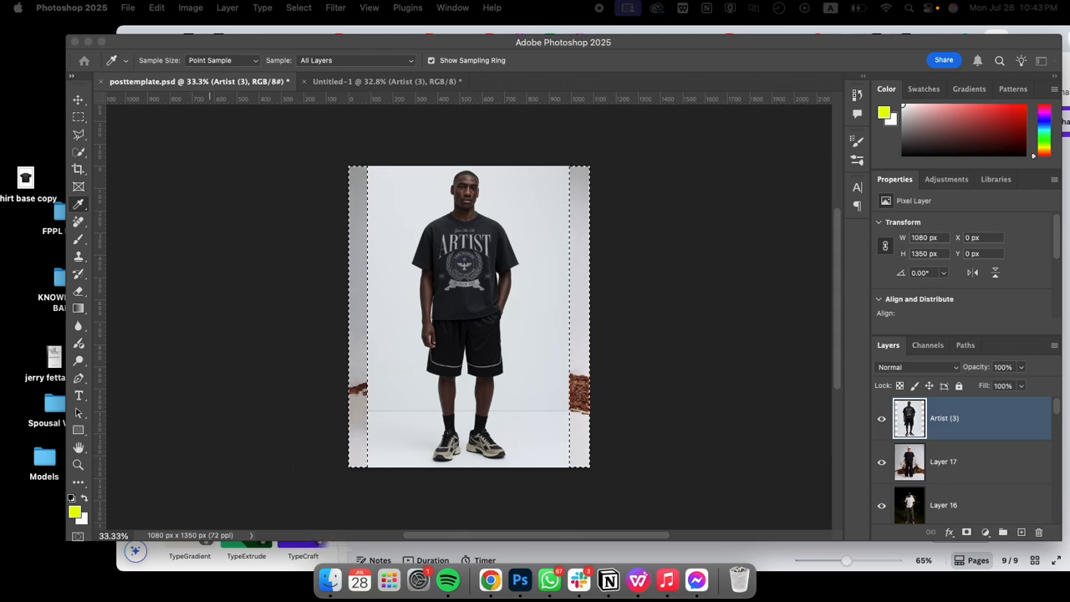
key("shift+BackSpace")
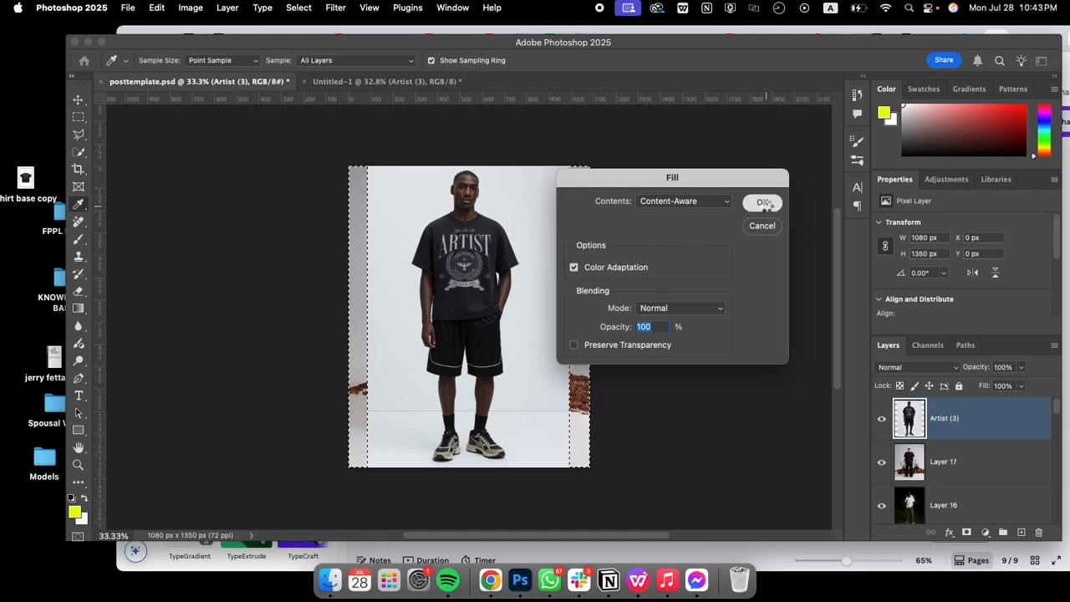
left_click(763, 203)
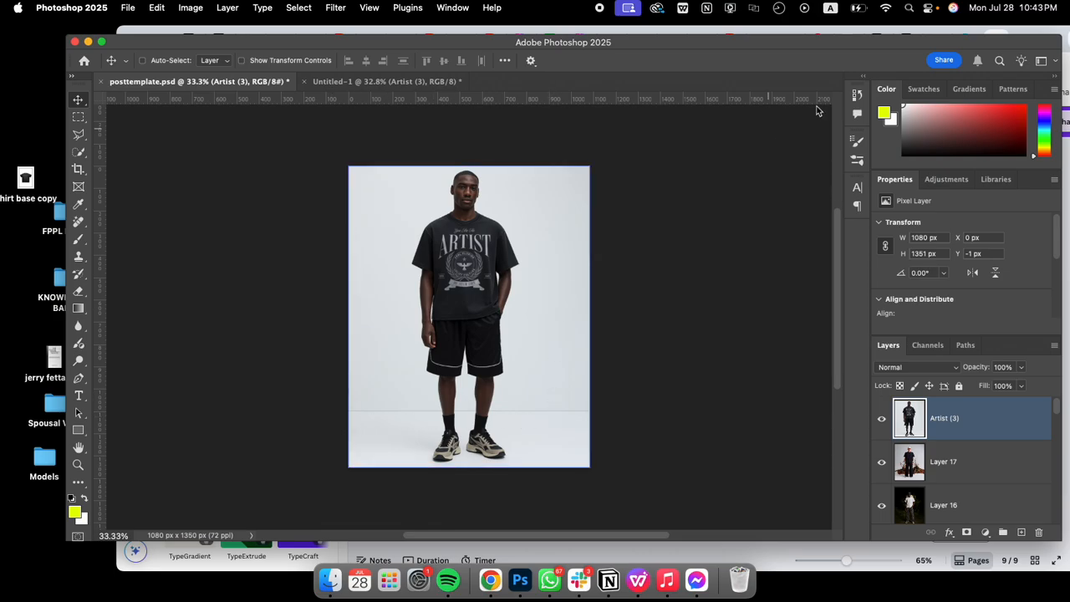
left_click(157, 8)
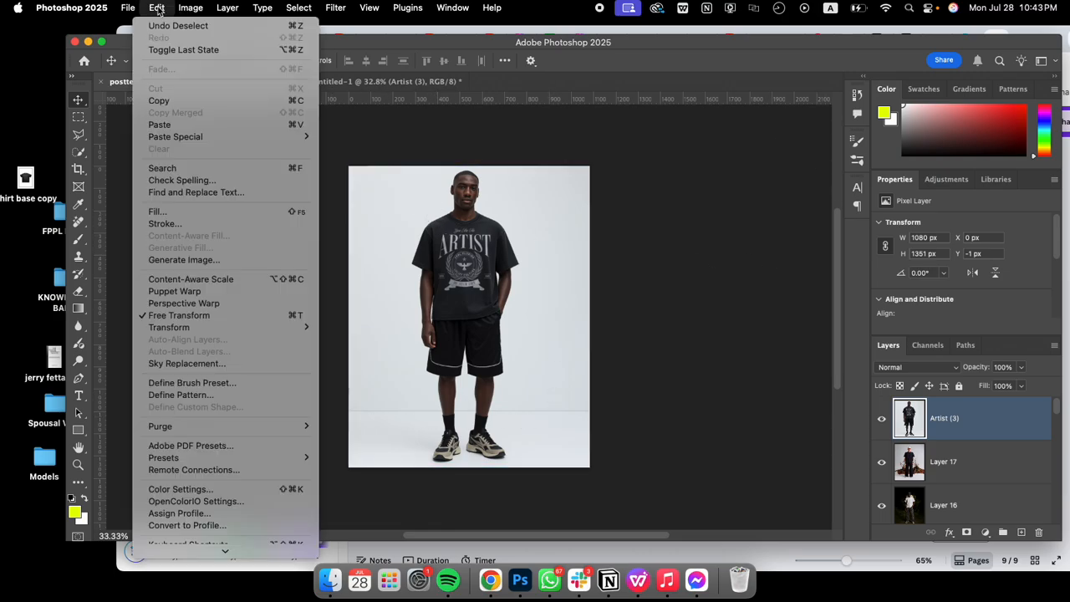
Step: Scale the Artist (3) layer up proportionally to about 1106 × 1384 px so it slightly overfills the canvas
left_click(591, 259)
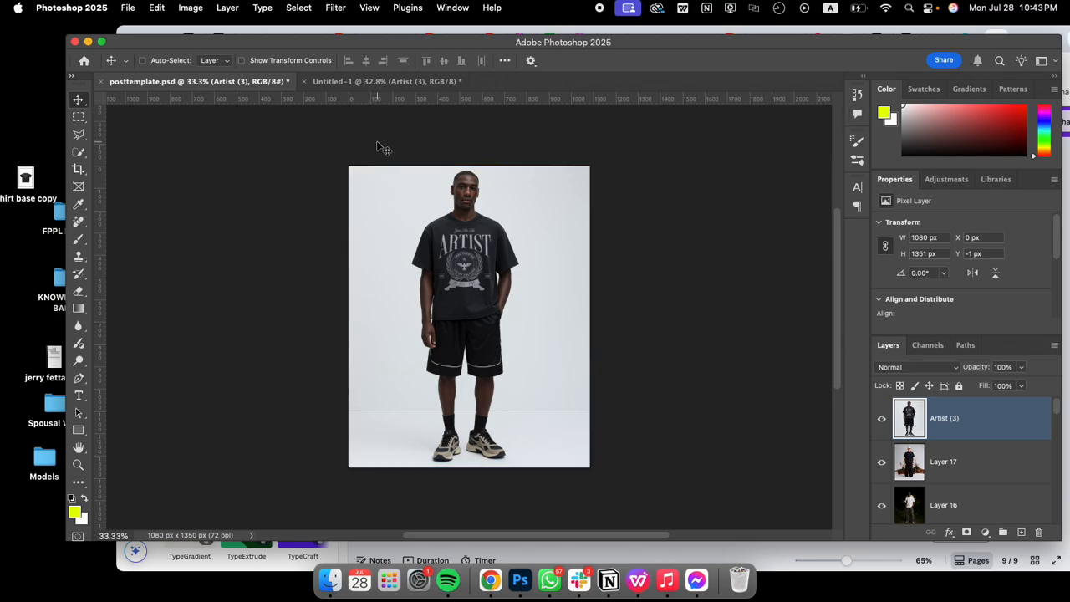
left_click(164, 10)
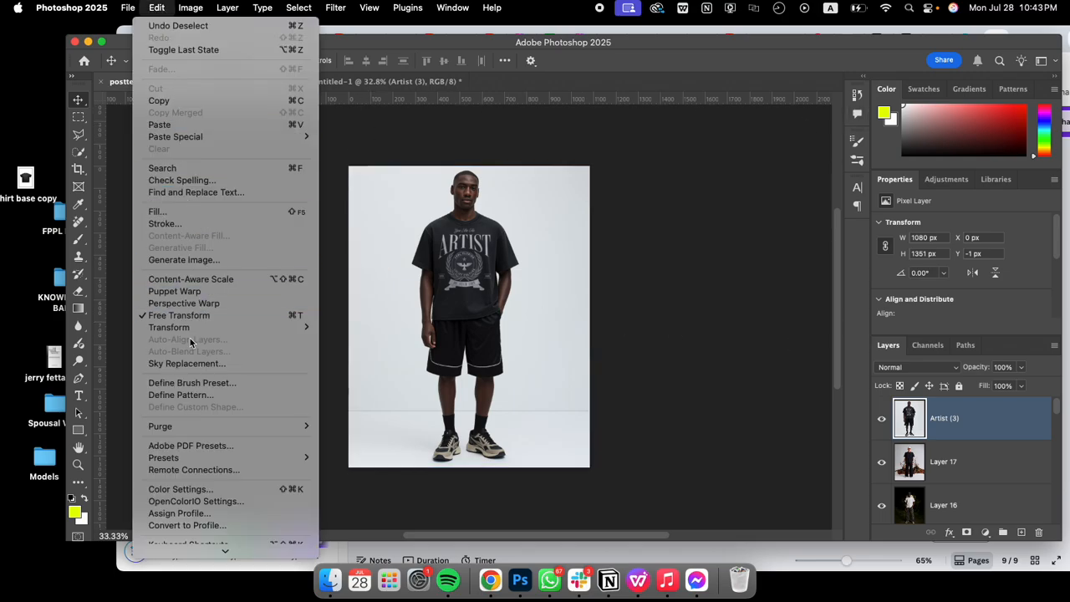
left_click(201, 315)
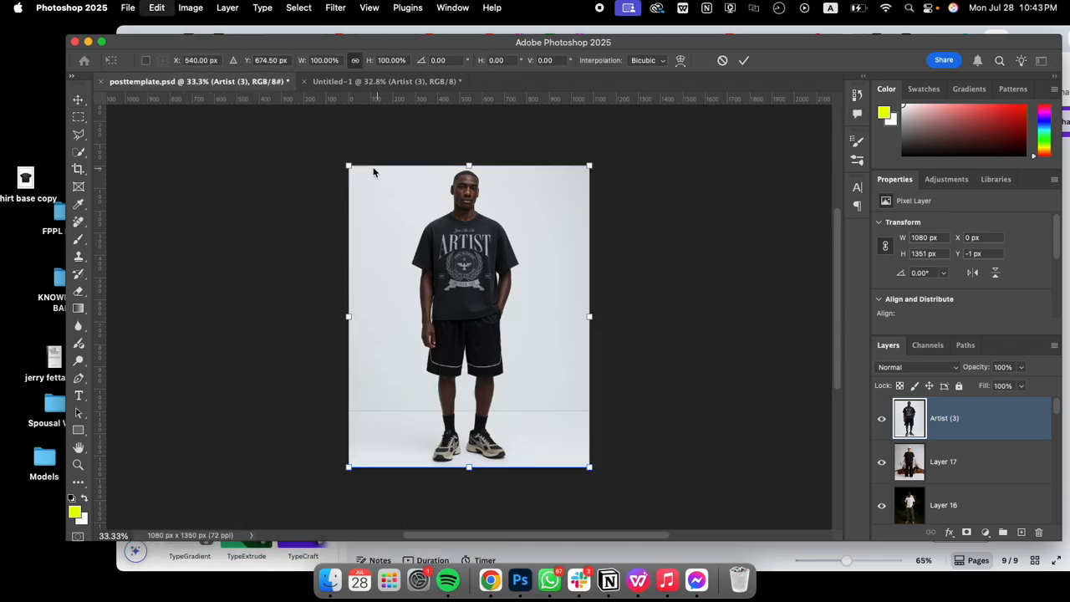
left_click_drag(348, 165, 343, 159)
left_click_drag(587, 469, 593, 472)
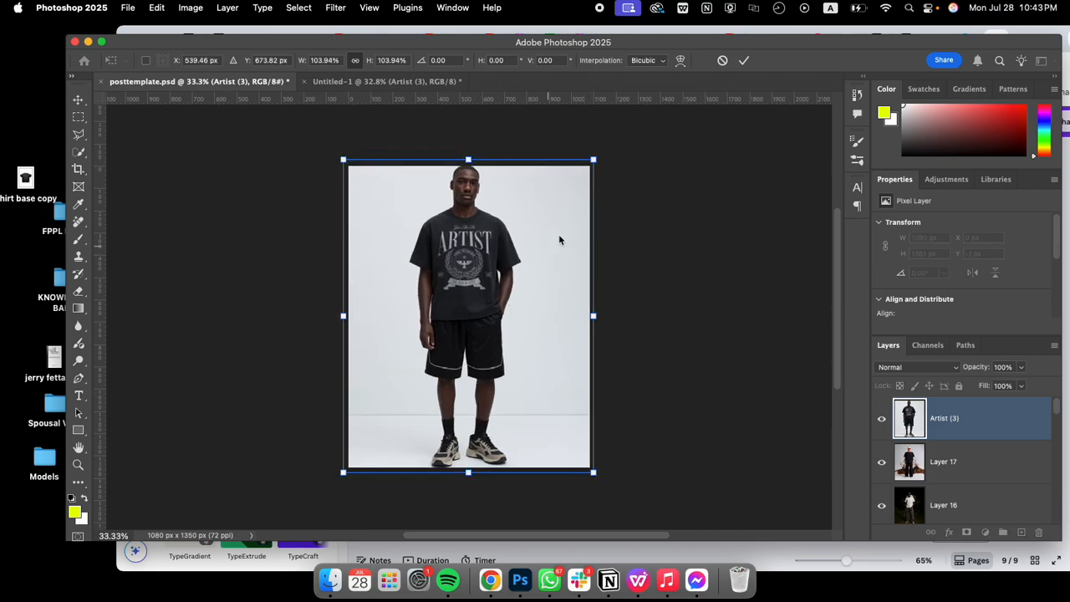
left_click_drag(594, 159, 550, 186)
key("Return")
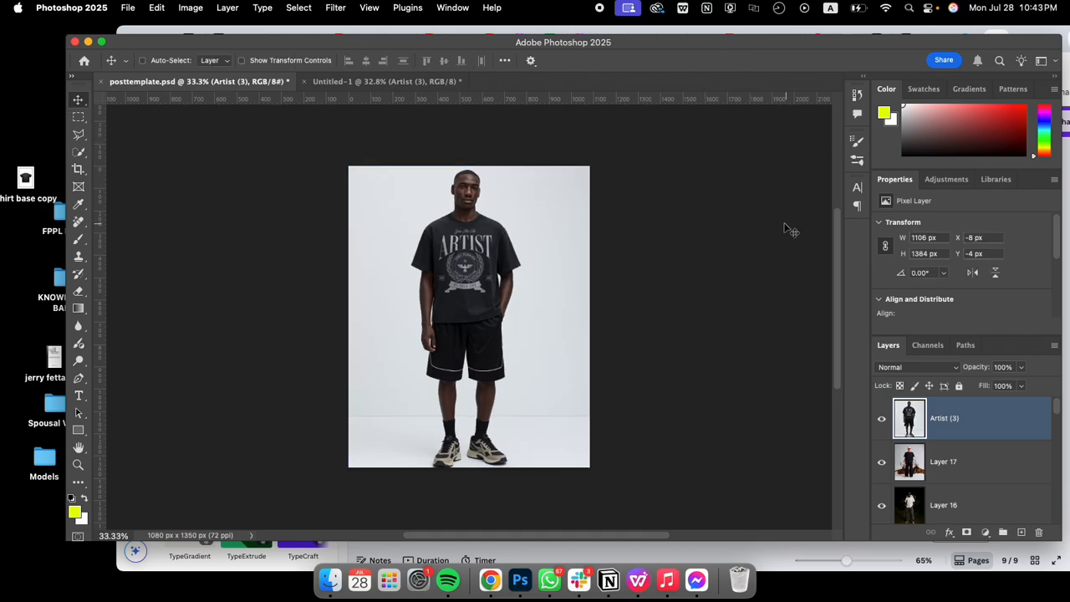
Step: Hide the Artist (3) layer and make Layer 17, the model in the plain black T-shirt, the active visible layer
left_click(881, 418)
left_click(934, 474)
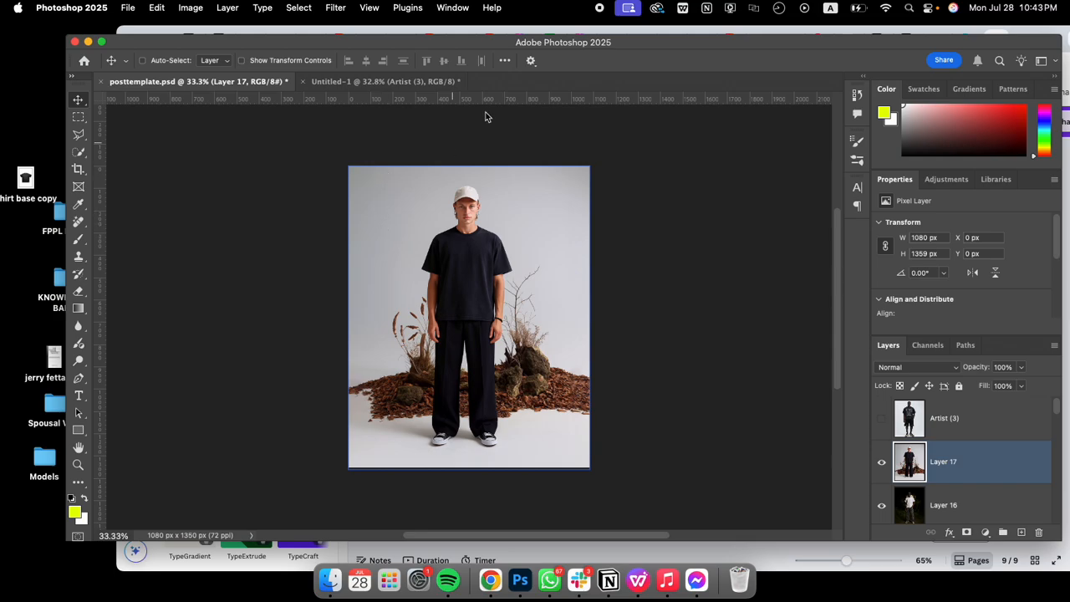
mouse_move(617, 41)
left_mouse_down()
mouse_move(549, 143)
mouse_move(537, 110)
mouse_move(613, 55)
mouse_move(598, 98)
mouse_move(600, 53)
left_mouse_up()
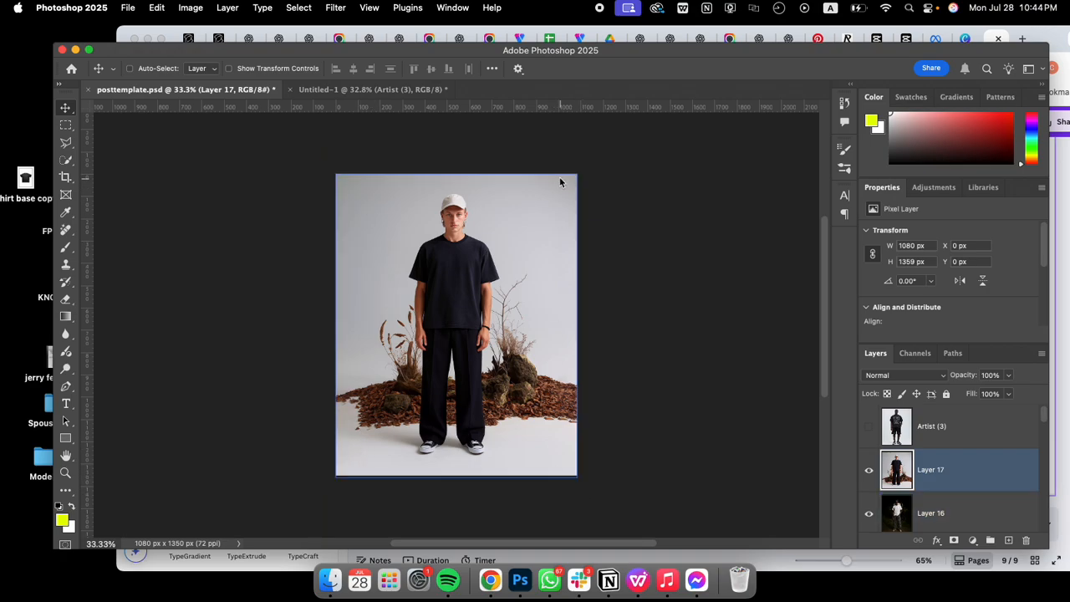
left_click(868, 470)
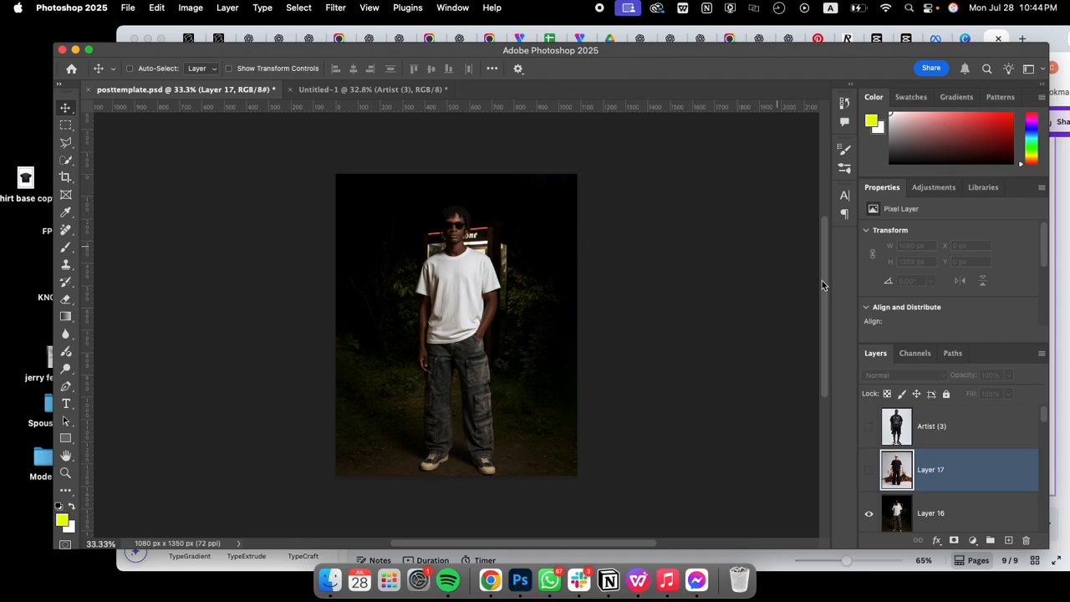
left_click(869, 470)
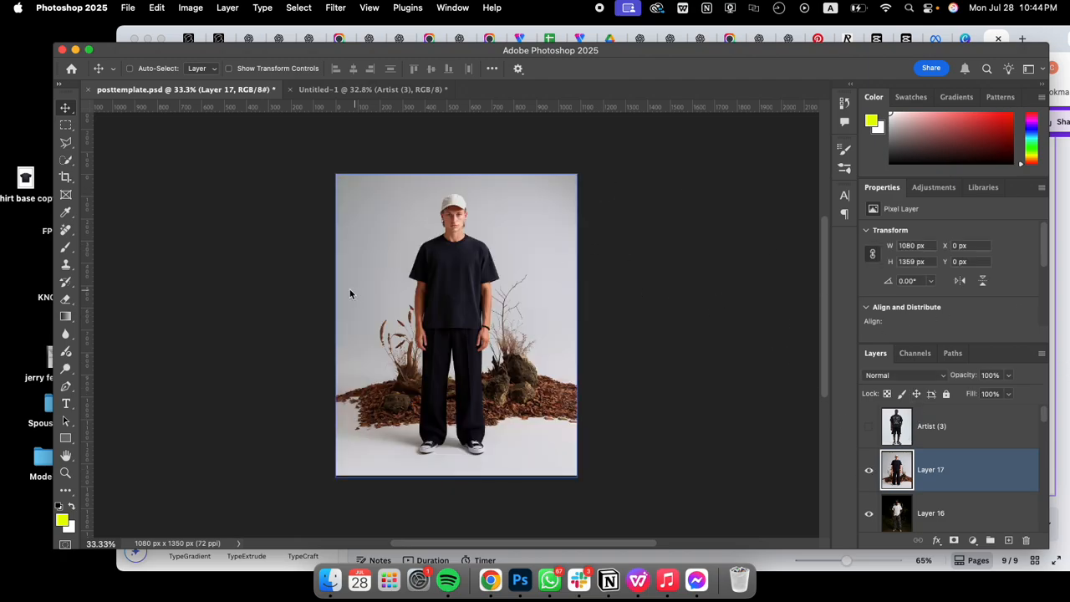
Step: Place Artist (3).png on the chest of Layer 17's black shirt at about 166 × 196 px and set its opacity to 86%
left_click_drag(1, 83, 481, 272)
left_click_drag(579, 202, 406, 373)
left_click_drag(382, 395, 479, 249)
key("Return")
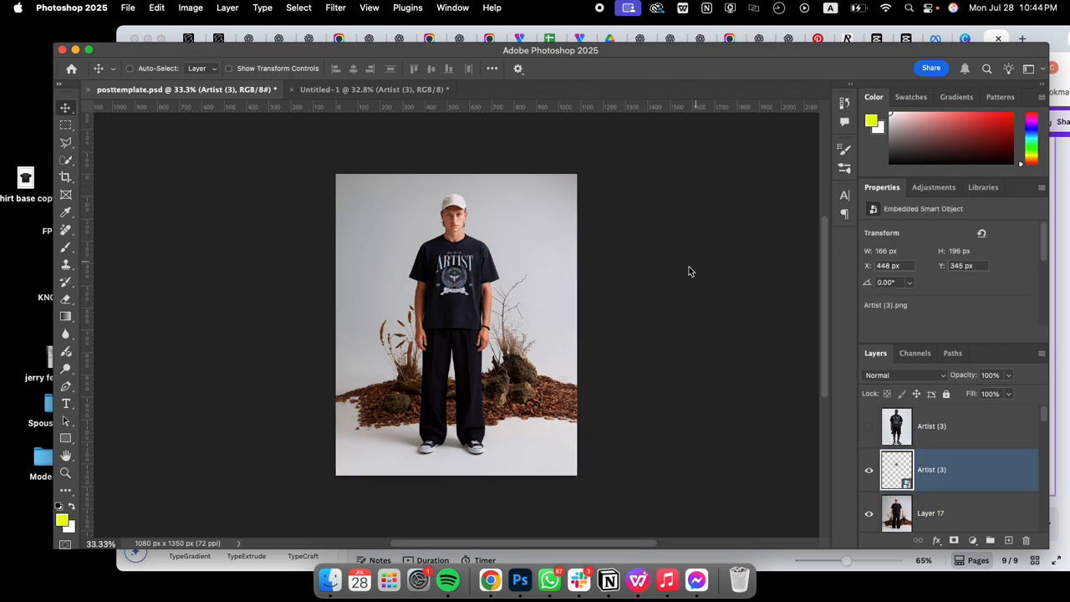
left_click(1009, 377)
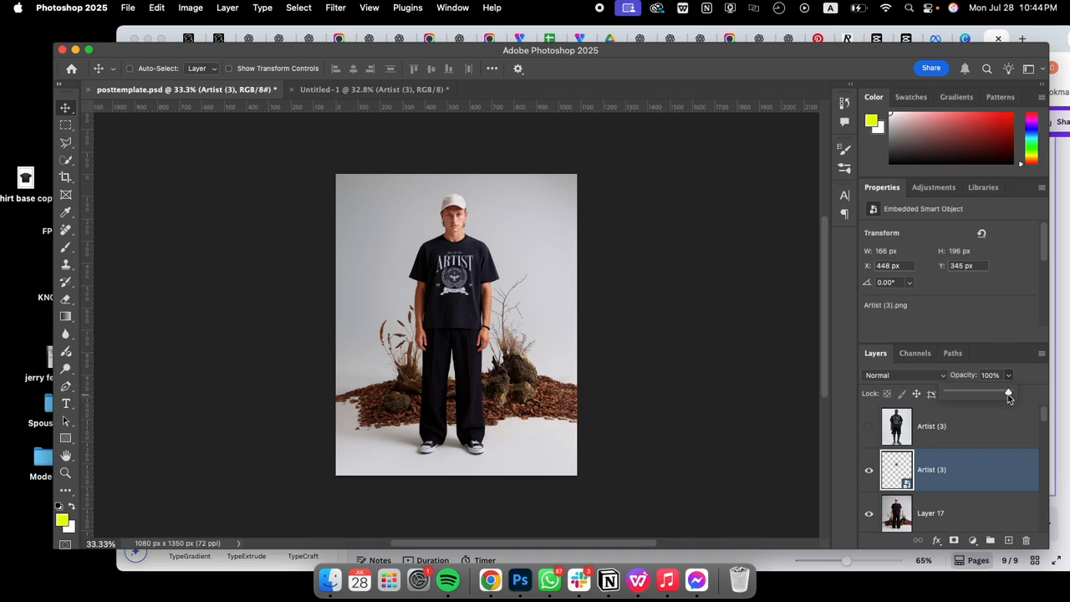
left_click_drag(991, 390, 998, 395)
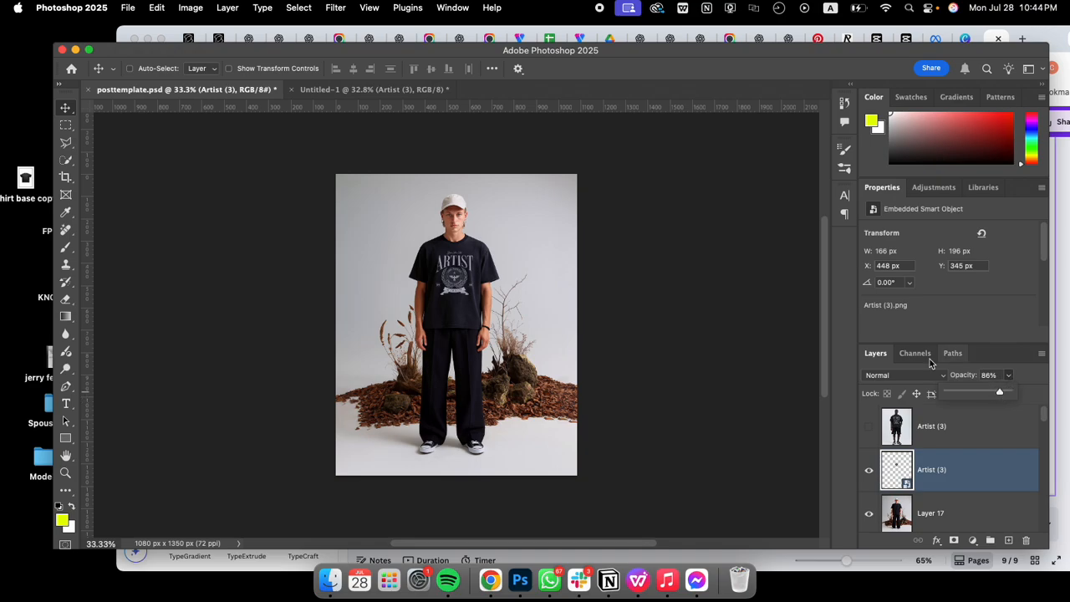